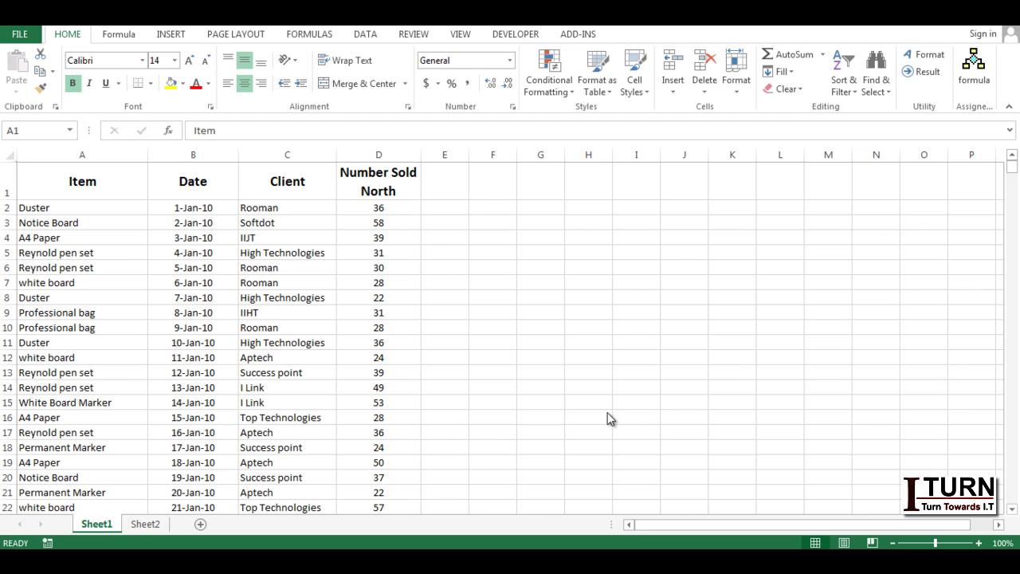
# Switch to Sheet2 and select cell A15 below the data 1 column
pyautogui.click(144, 524)
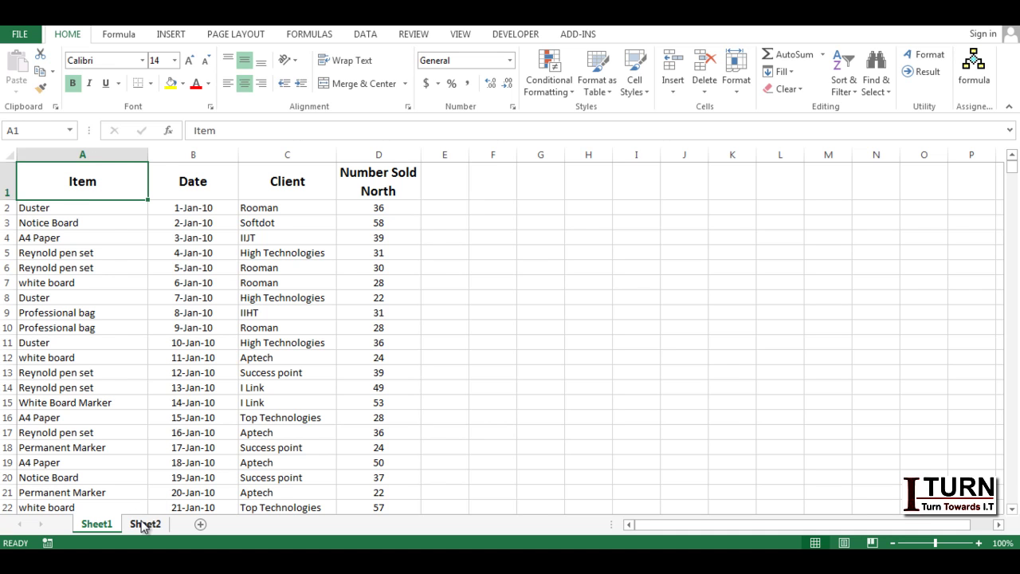
pyautogui.click(144, 523)
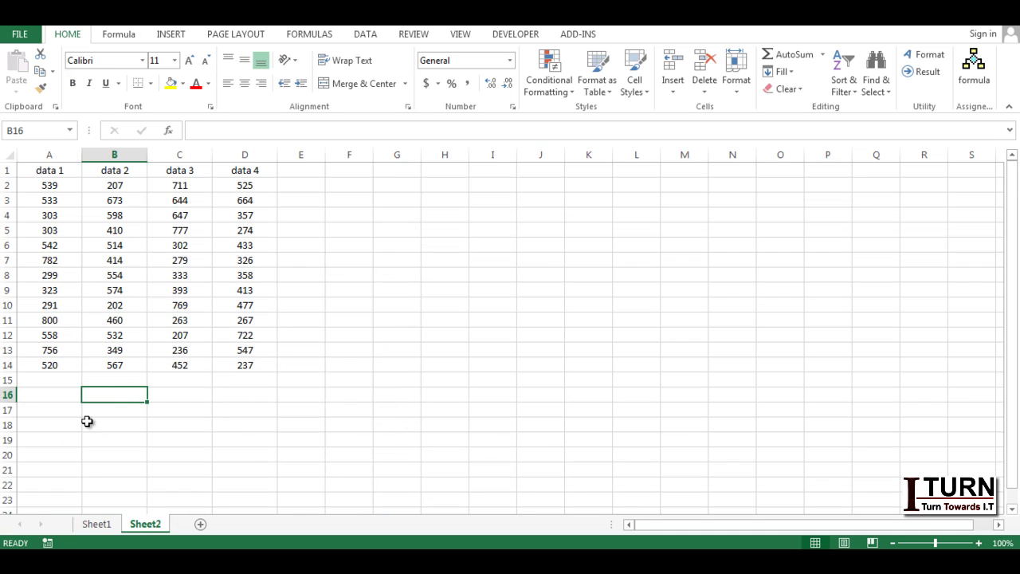
pyautogui.click(64, 403)
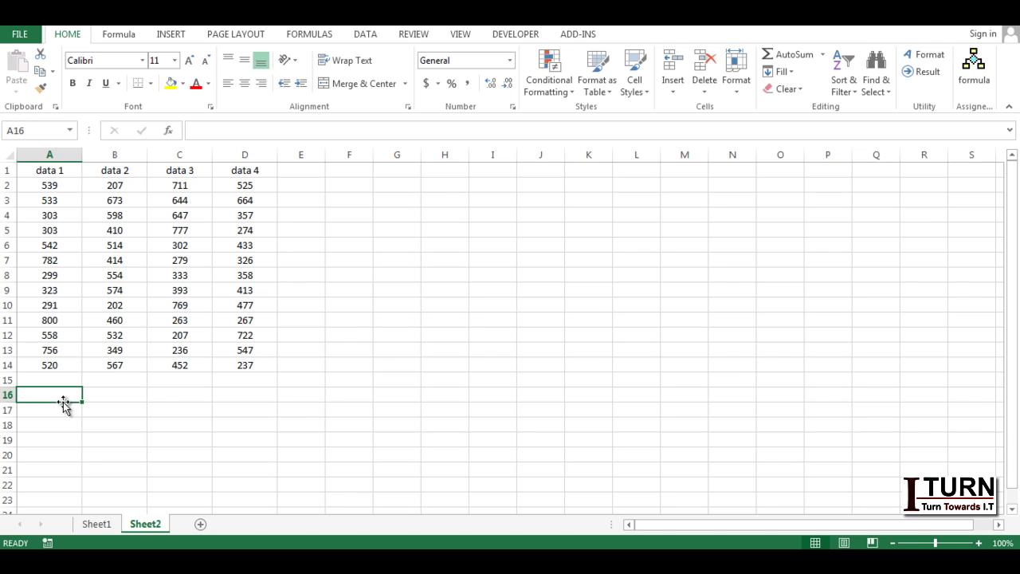
pyautogui.click(71, 380)
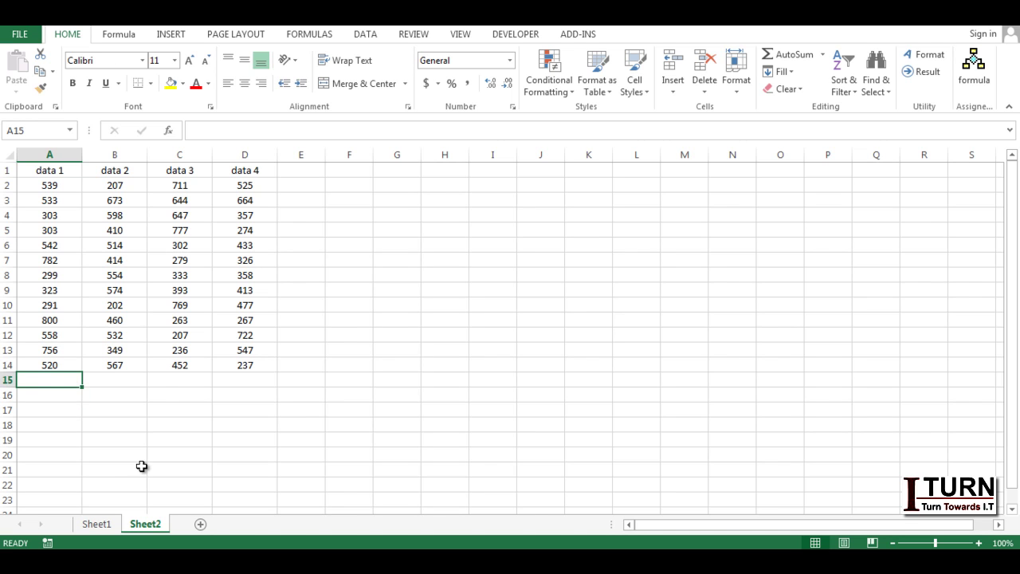
# Count the non-empty cells of the data 1 column in cell A15 with =COUNTA(A1:A14)
pyautogui.write('=counta')
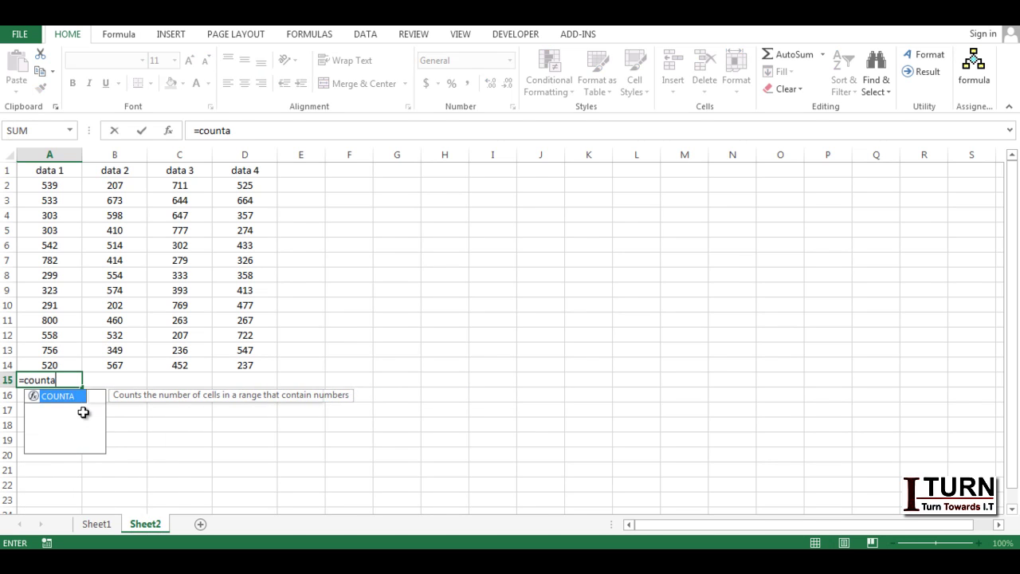
pyautogui.press('Tab')
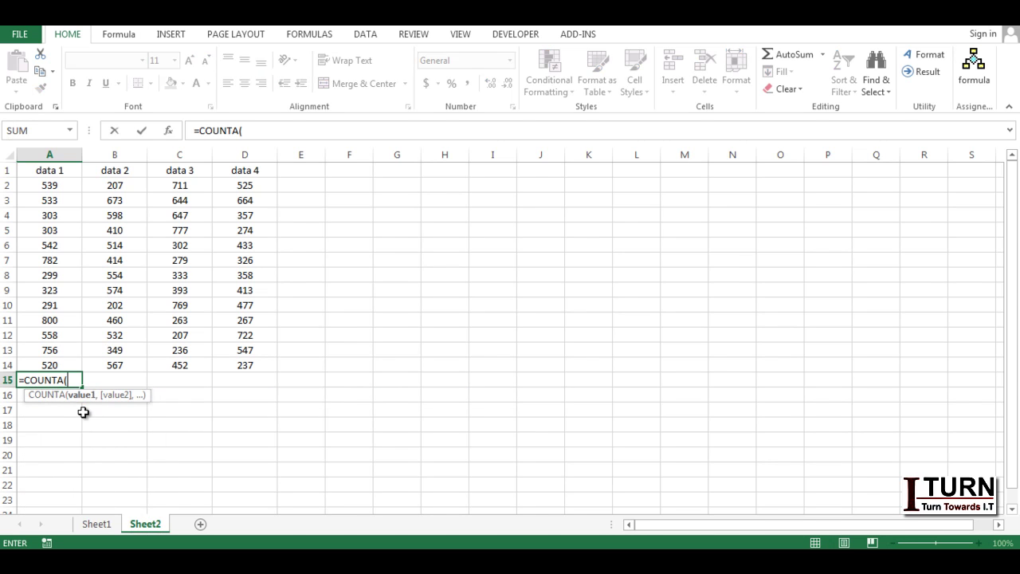
pyautogui.click(49, 172)
pyautogui.moveTo(49, 171); pyautogui.dragTo(55, 375)
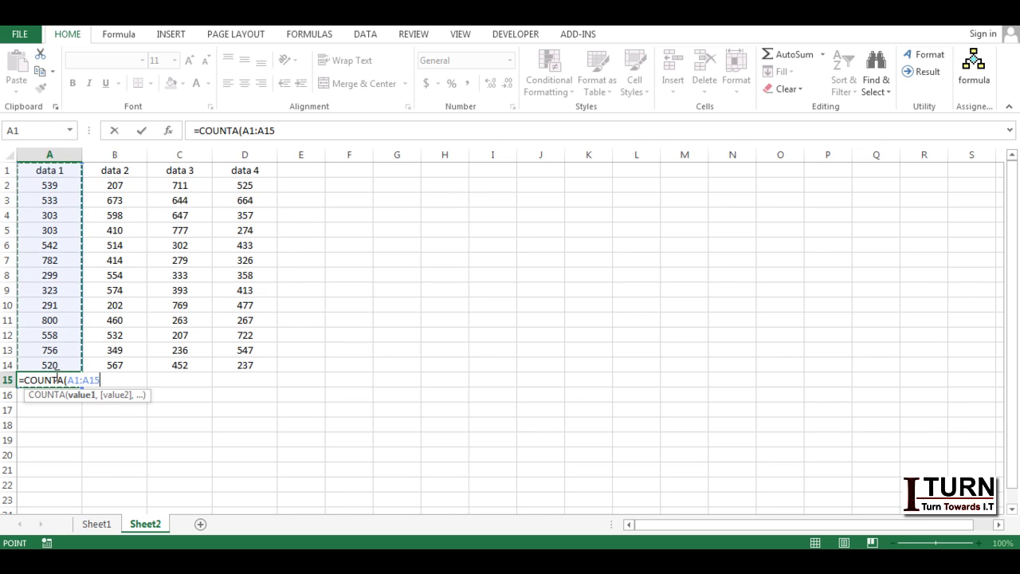
pyautogui.write(')')
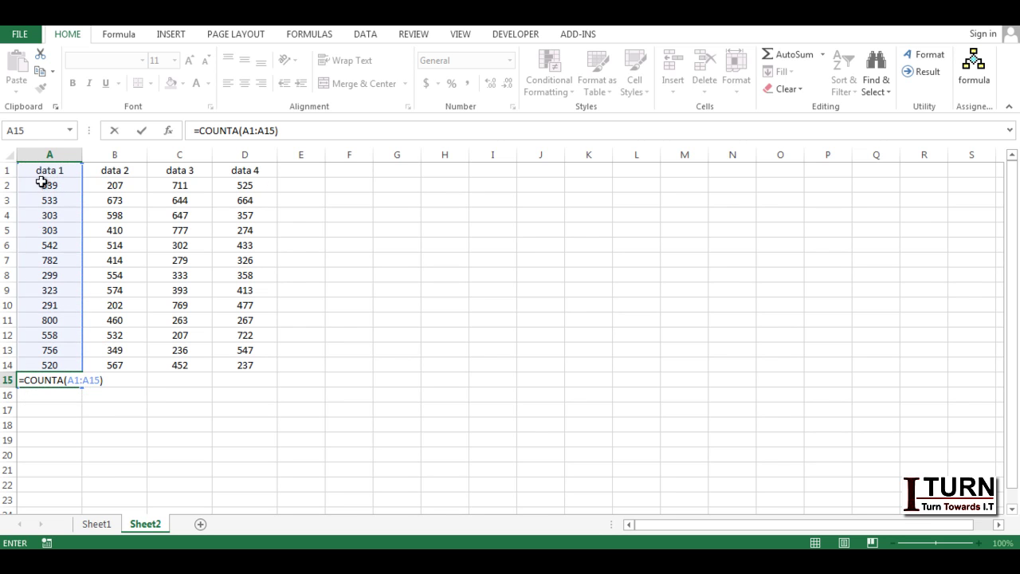
pyautogui.press('BackSpace')
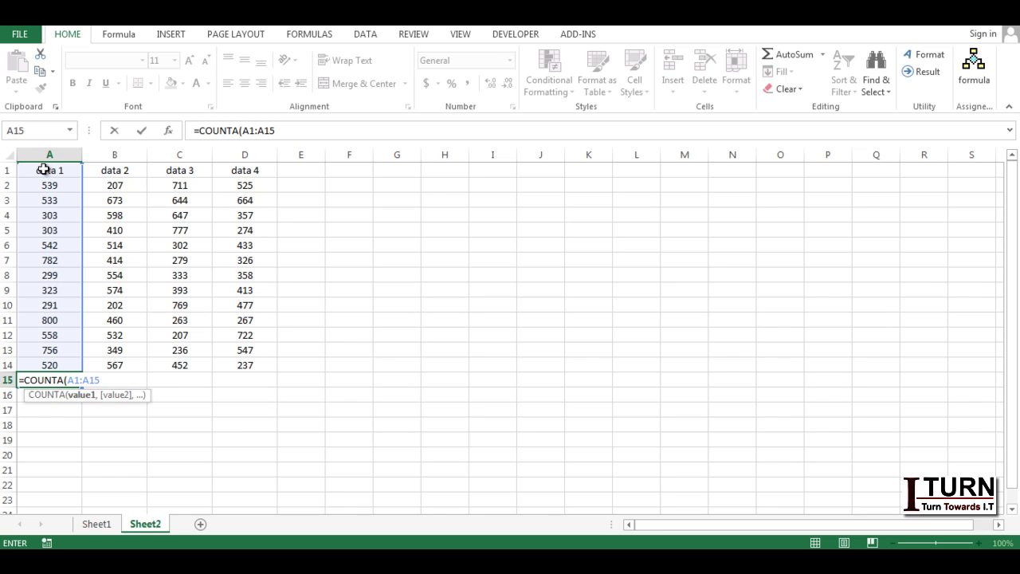
pyautogui.moveTo(275, 129); pyautogui.dragTo(243, 130)
pyautogui.moveTo(34, 172); pyautogui.dragTo(50, 363)
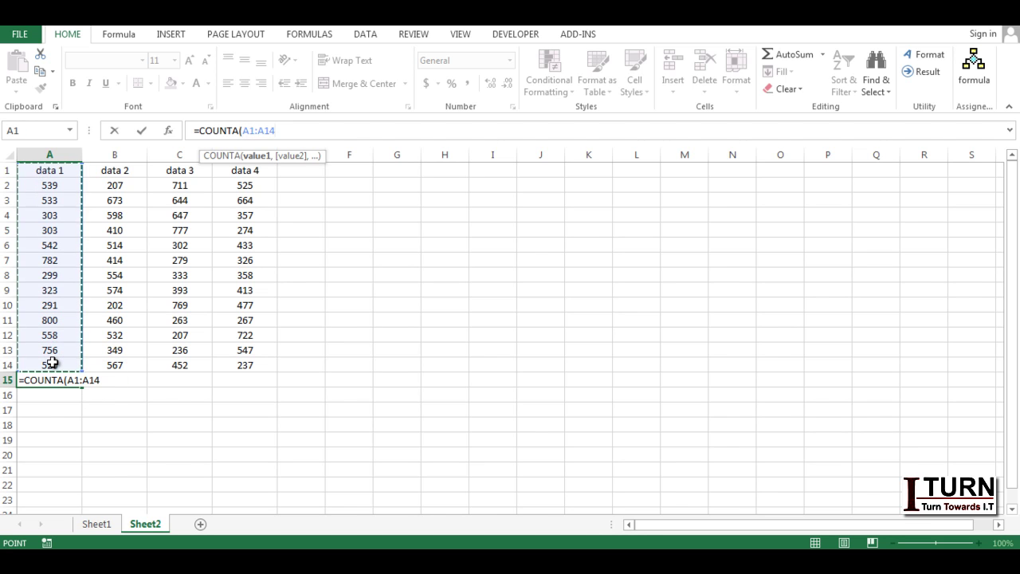
pyautogui.press('Return')
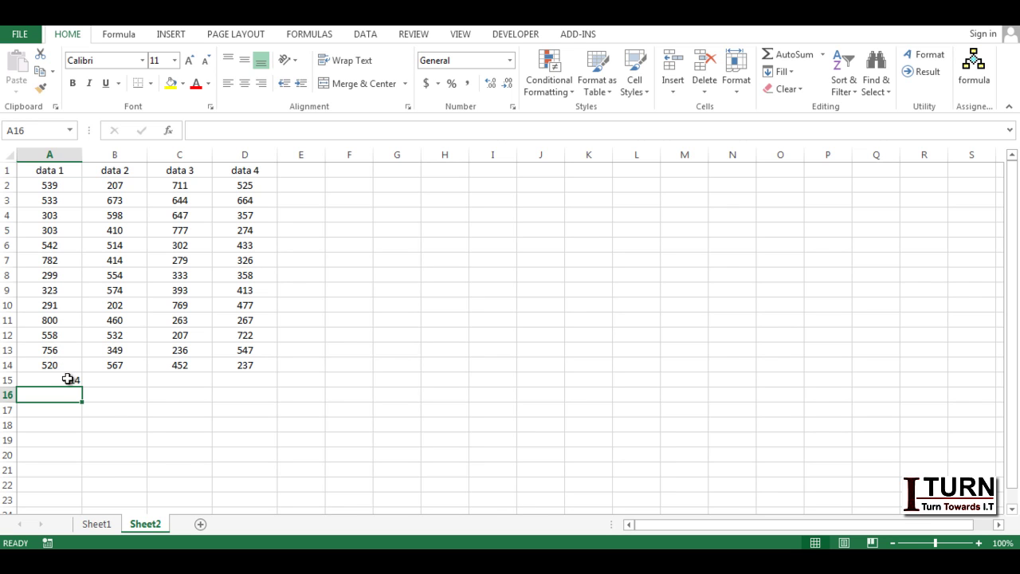
# Delete the COUNTA formula from cell A15
pyautogui.click(71, 380)
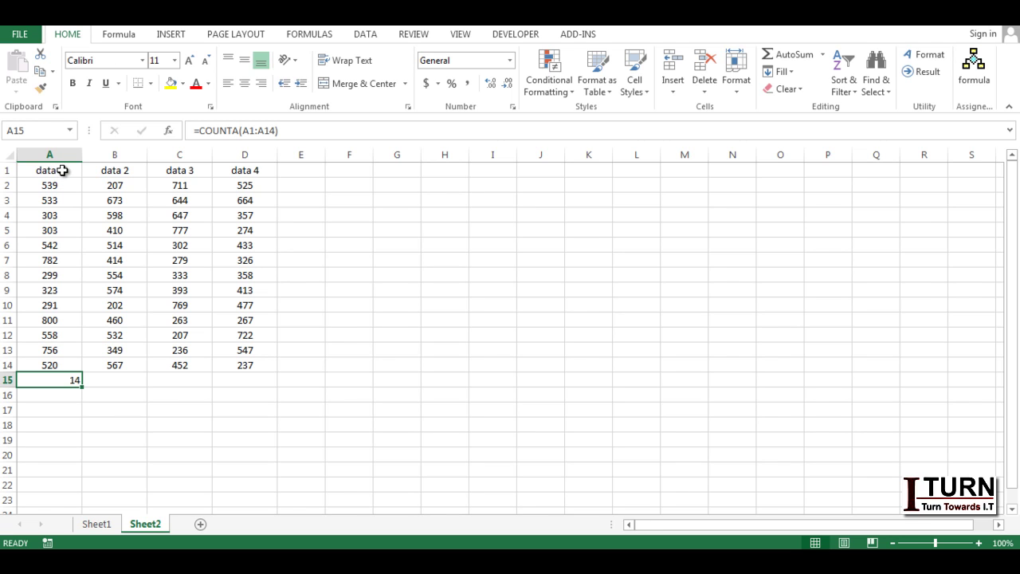
pyautogui.press('Delete')
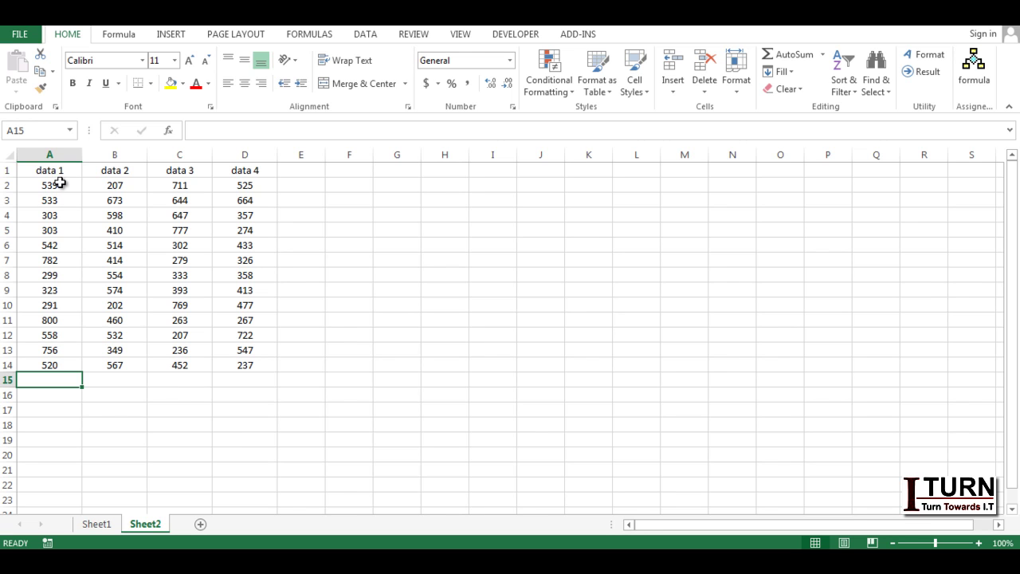
# Define the name "data" for the range A2:A14 on Sheet2
pyautogui.moveTo(61, 184); pyautogui.dragTo(63, 365)
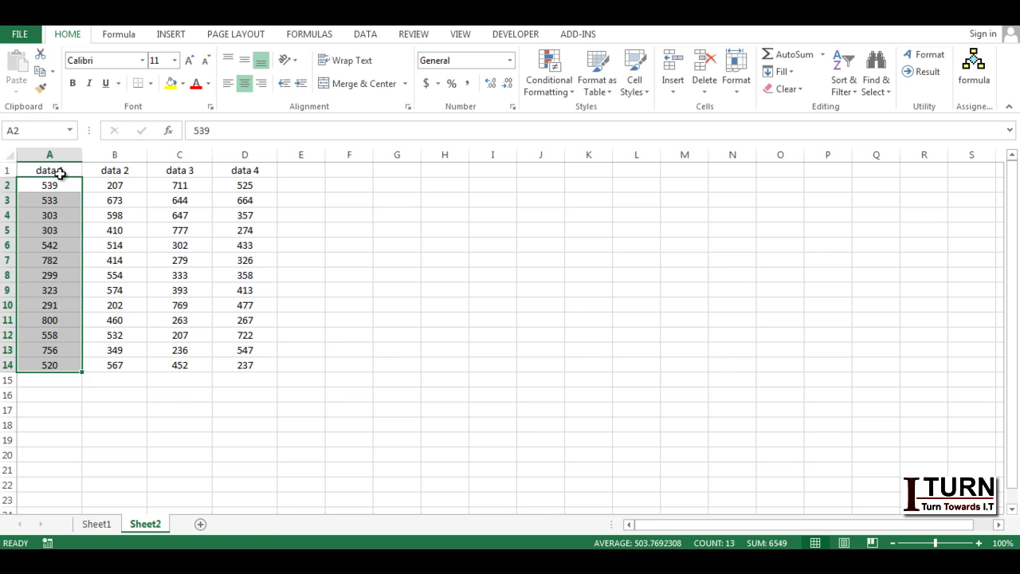
pyautogui.click(47, 131)
pyautogui.write('data')
pyautogui.press('Return')
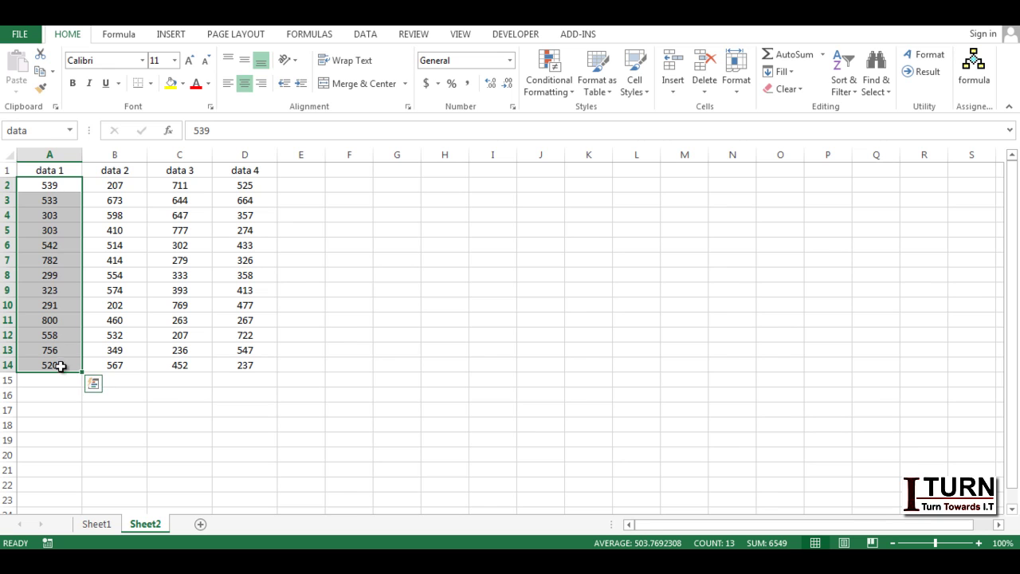
# Check the workbook's list of defined names with a cell outside the named range selected
pyautogui.click(197, 240)
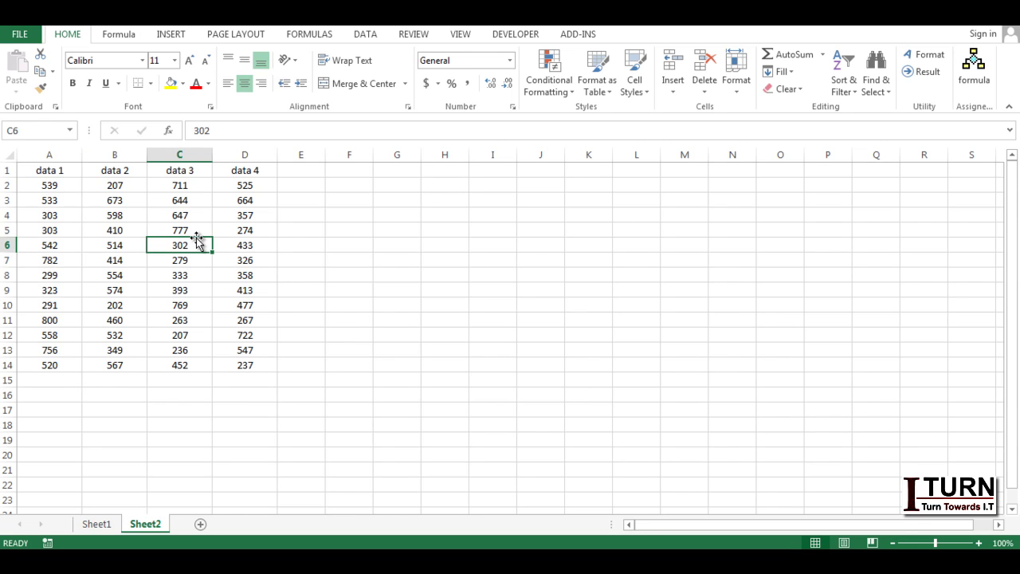
pyautogui.click(71, 132)
pyautogui.click(71, 132)
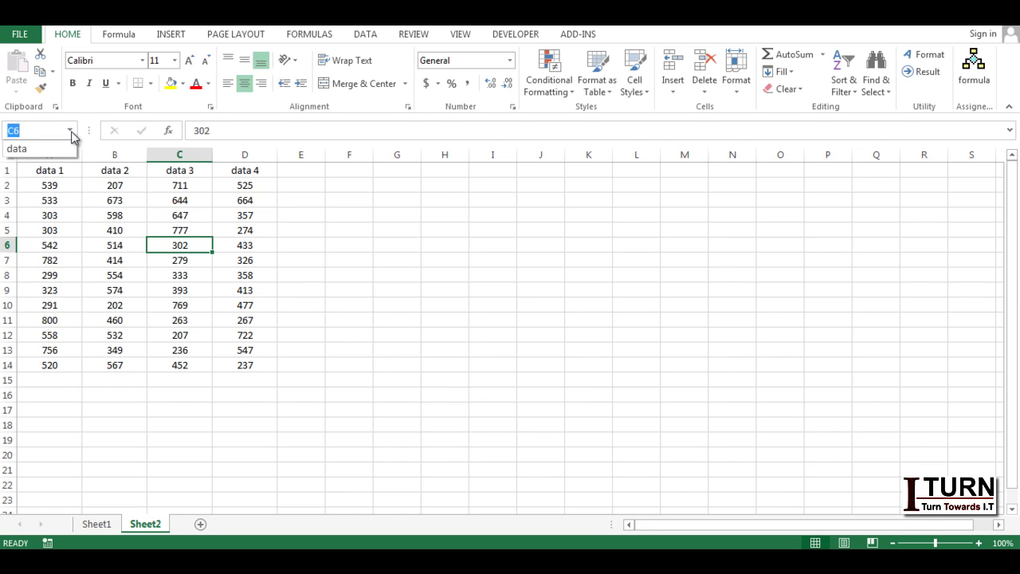
pyautogui.click(352, 242)
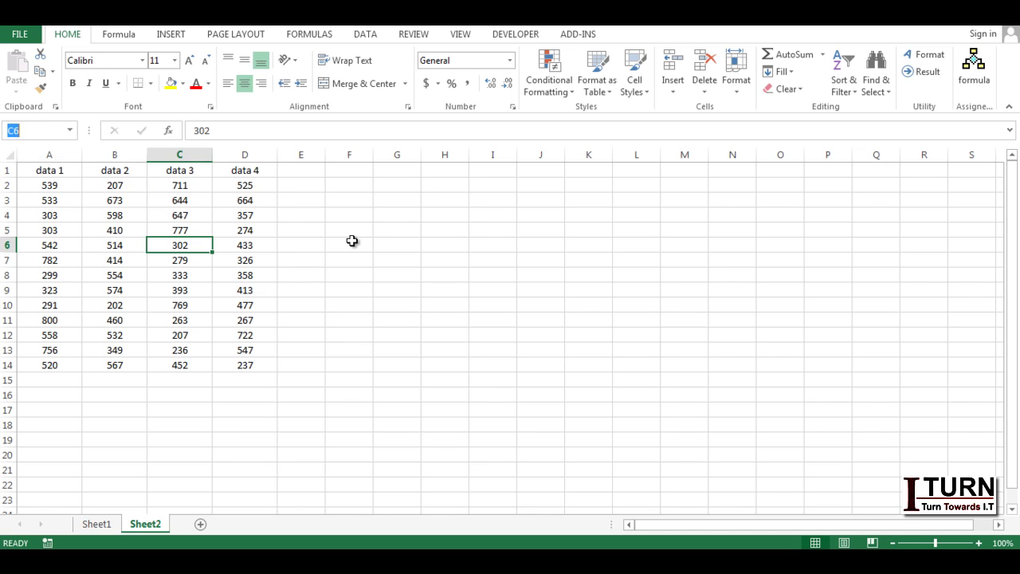
pyautogui.click(352, 241)
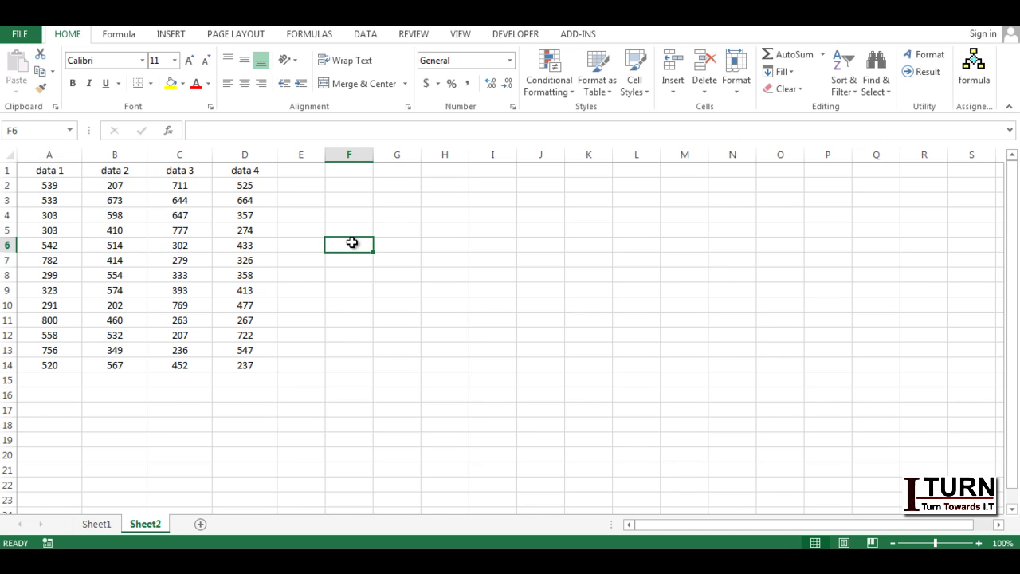
# Go to Sheet1 and jump from there to the named range "data", then clear the selection
pyautogui.click(98, 524)
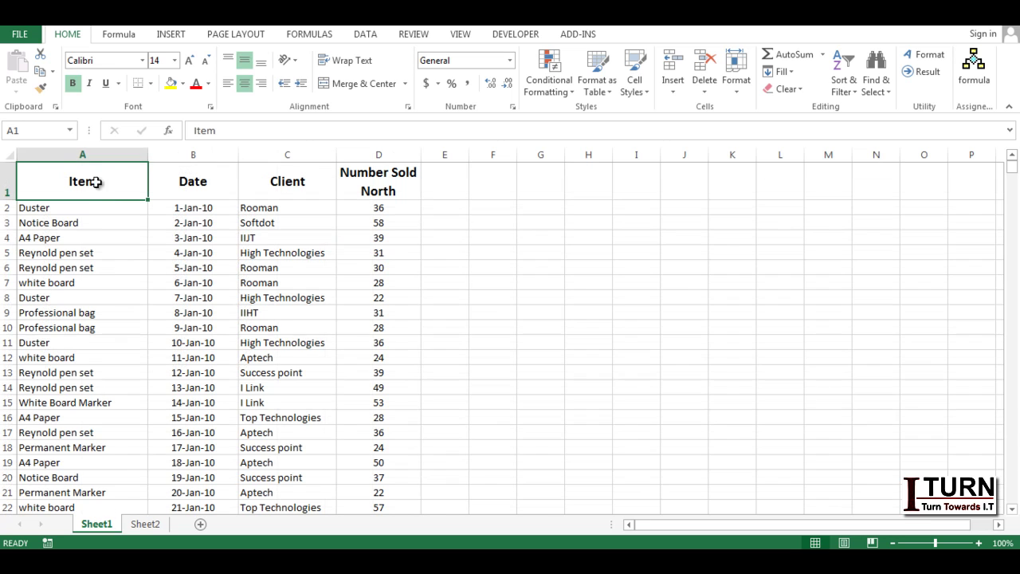
pyautogui.click(71, 132)
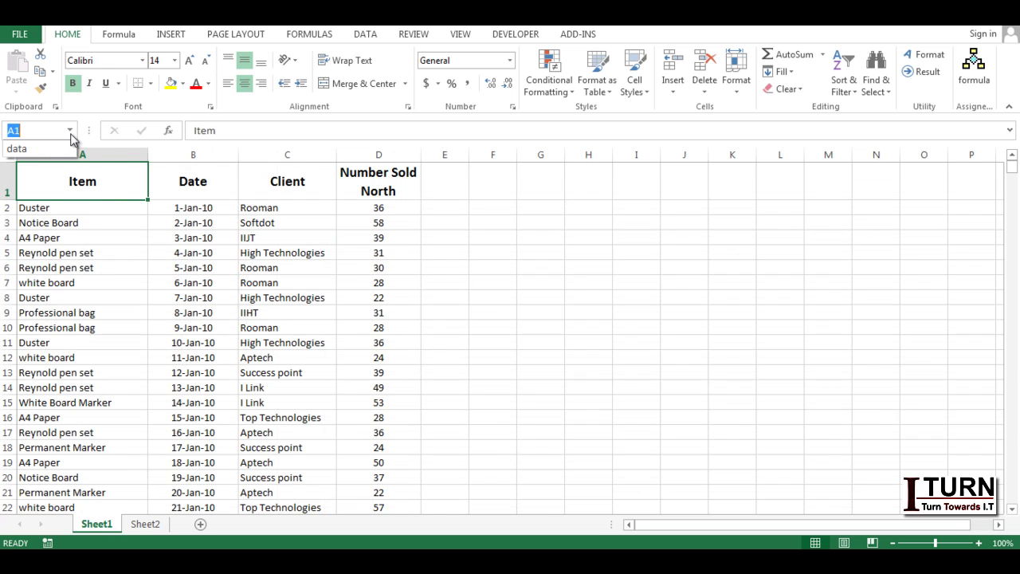
pyautogui.click(29, 149)
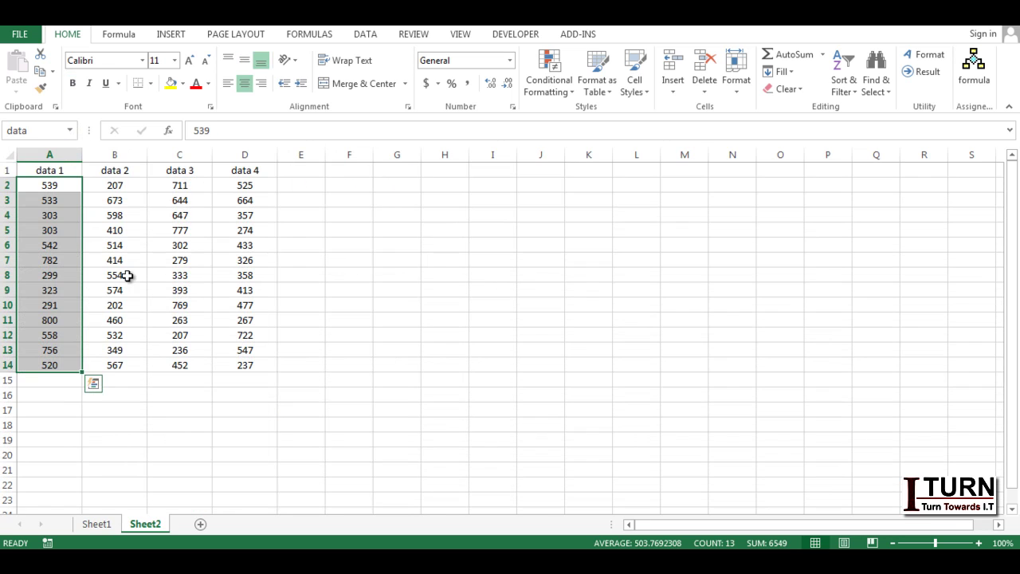
pyautogui.click(128, 275)
pyautogui.click(194, 409)
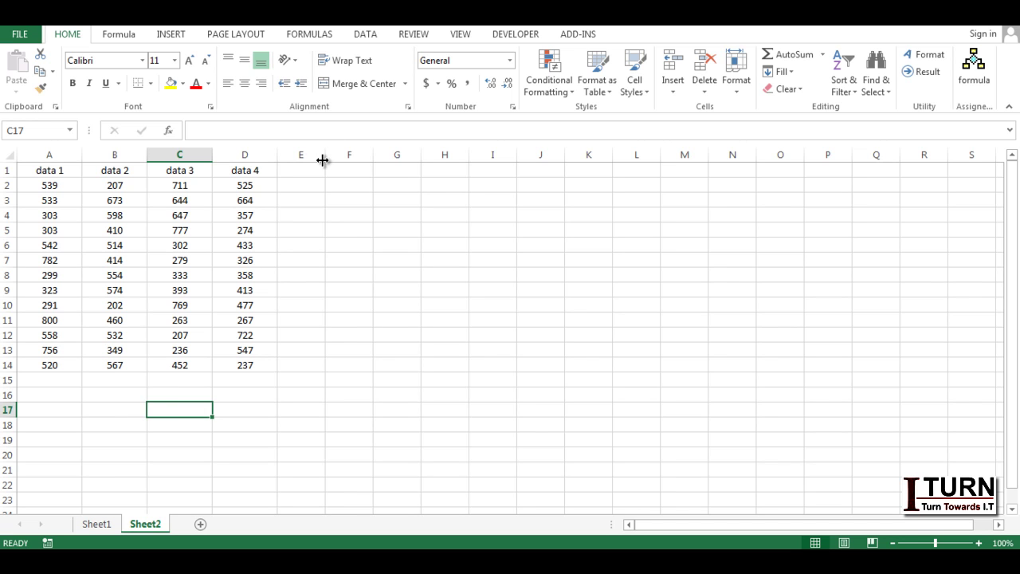
# Widen column E and enter =OFFSET(A1,,,2,3) in cell E2
pyautogui.moveTo(322, 160); pyautogui.dragTo(355, 160)
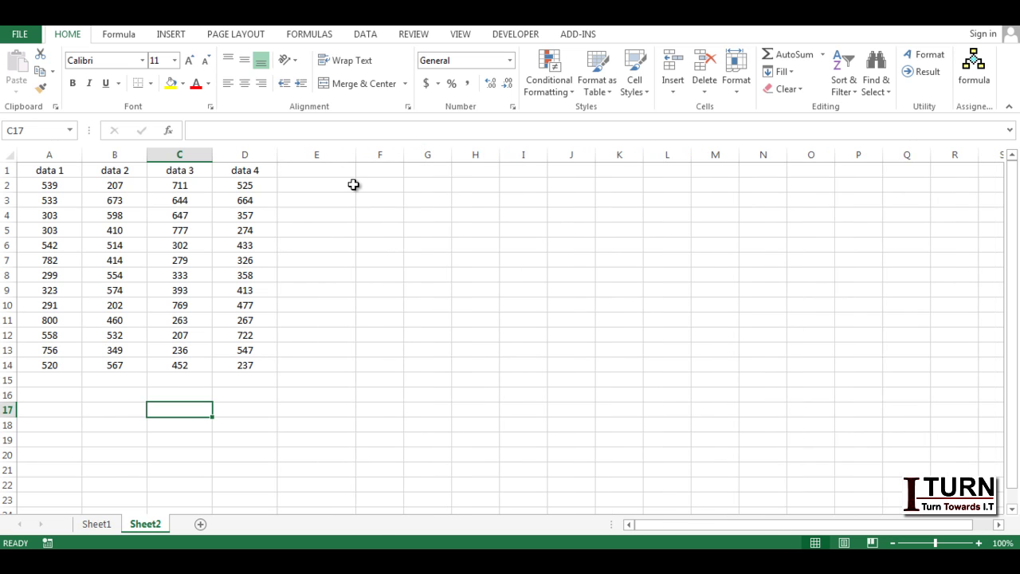
pyautogui.click(353, 184)
pyautogui.write('=offse')
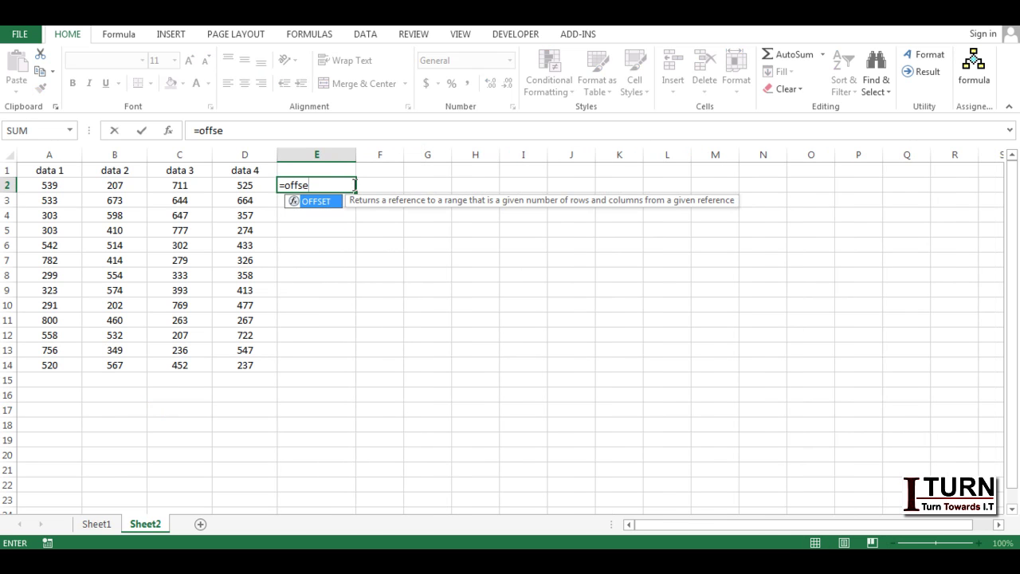
pyautogui.press('Tab')
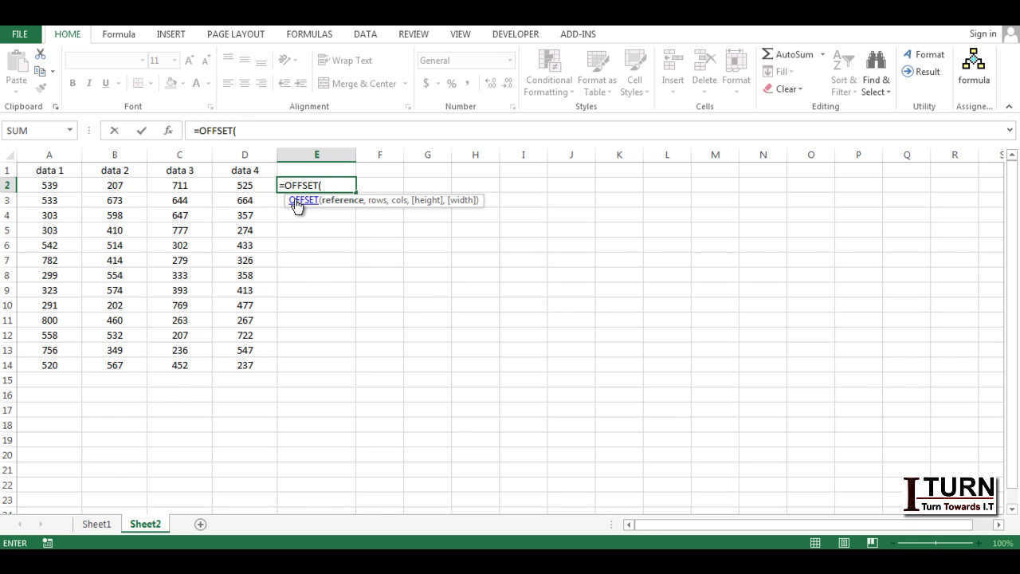
pyautogui.click(58, 172)
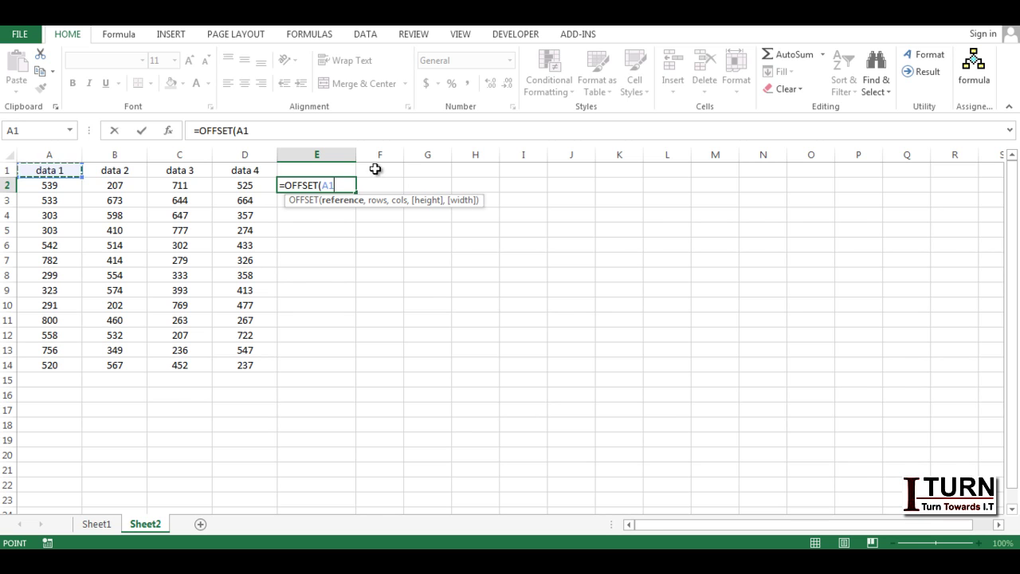
pyautogui.write(',,,')
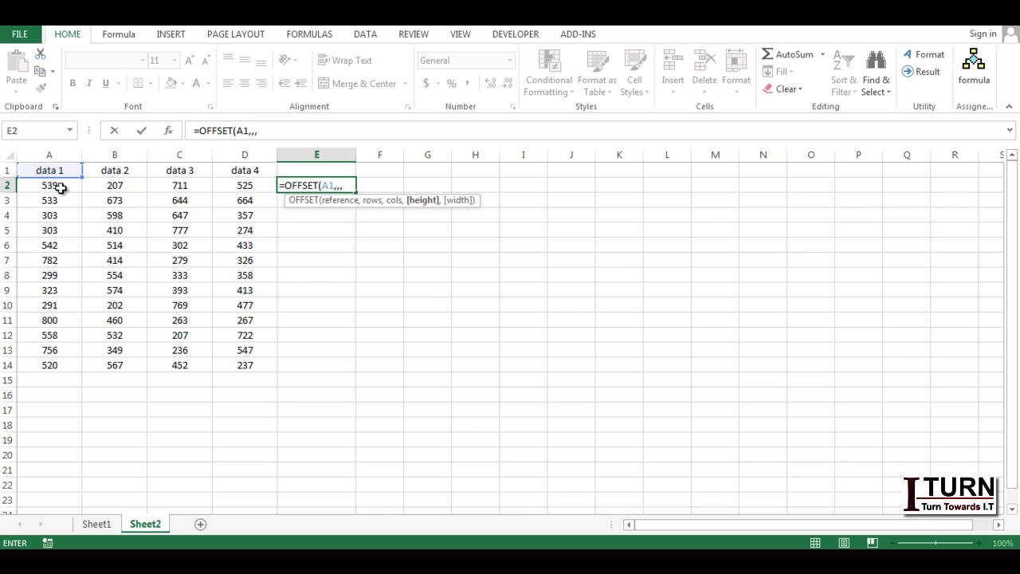
pyautogui.write('2')
pyautogui.write(',')
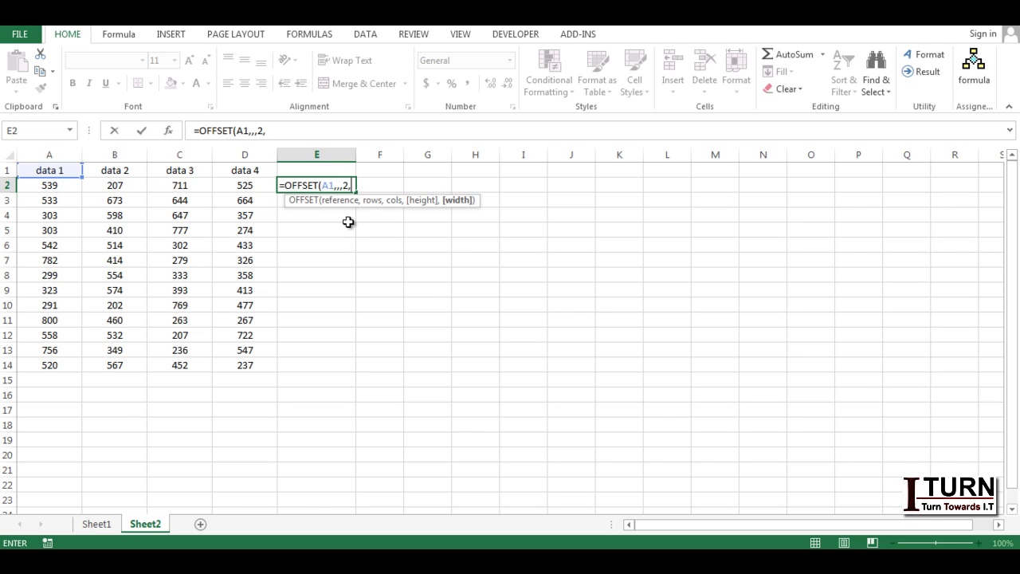
pyautogui.write('3)')
pyautogui.press('Return')
# Wrap the E2 formula in SUM to make =SUM(OFFSET(A1,,,2,3)), and select A1:C2 to compare its sum
pyautogui.click(326, 185)
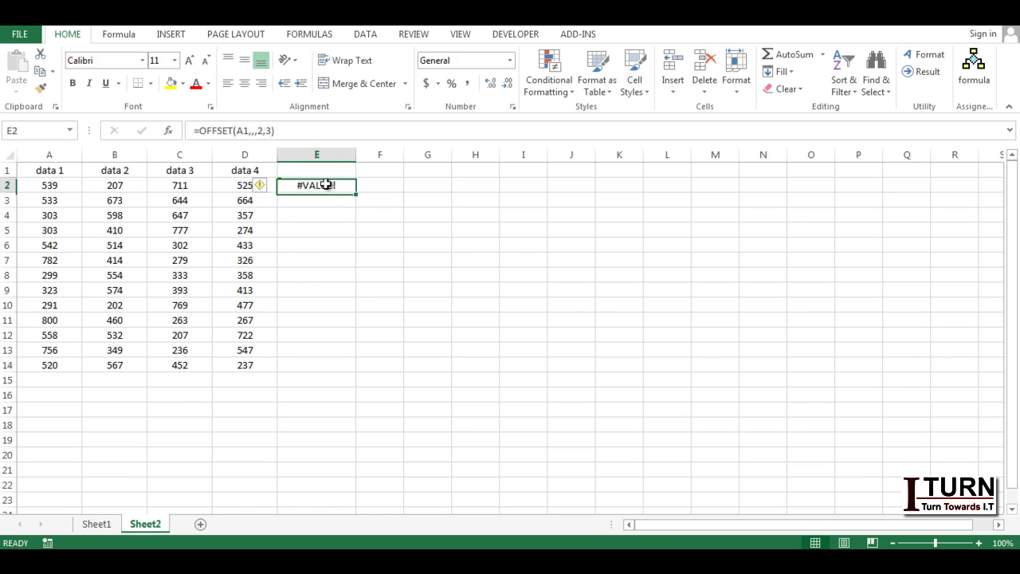
pyautogui.click(200, 131)
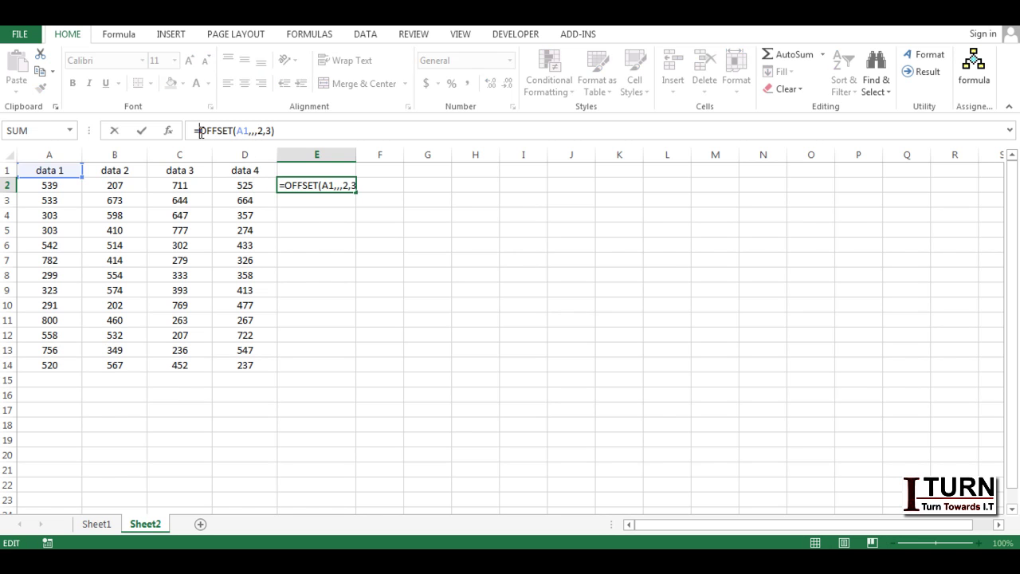
pyautogui.write('sum')
pyautogui.press('Tab')
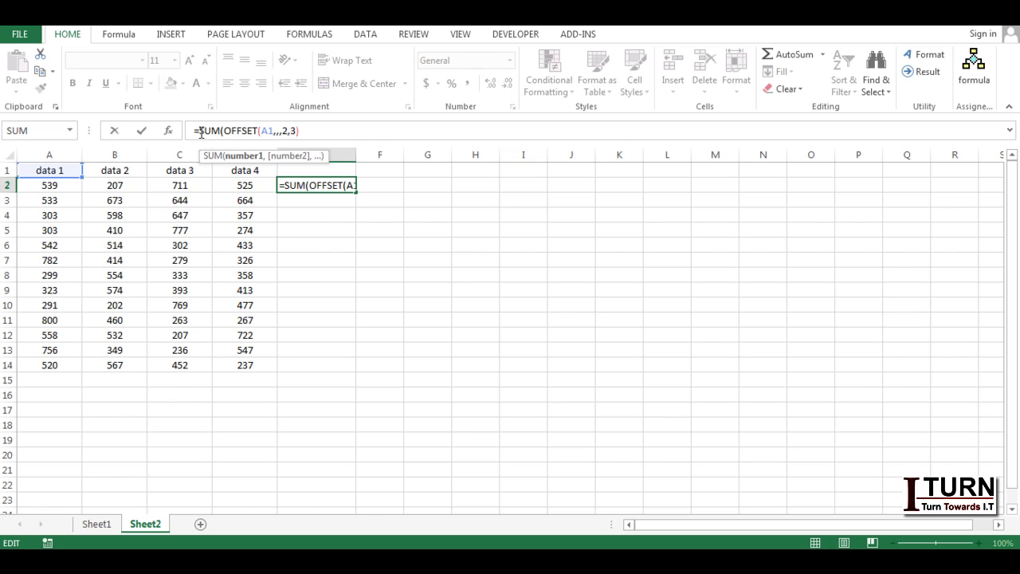
pyautogui.click(251, 163)
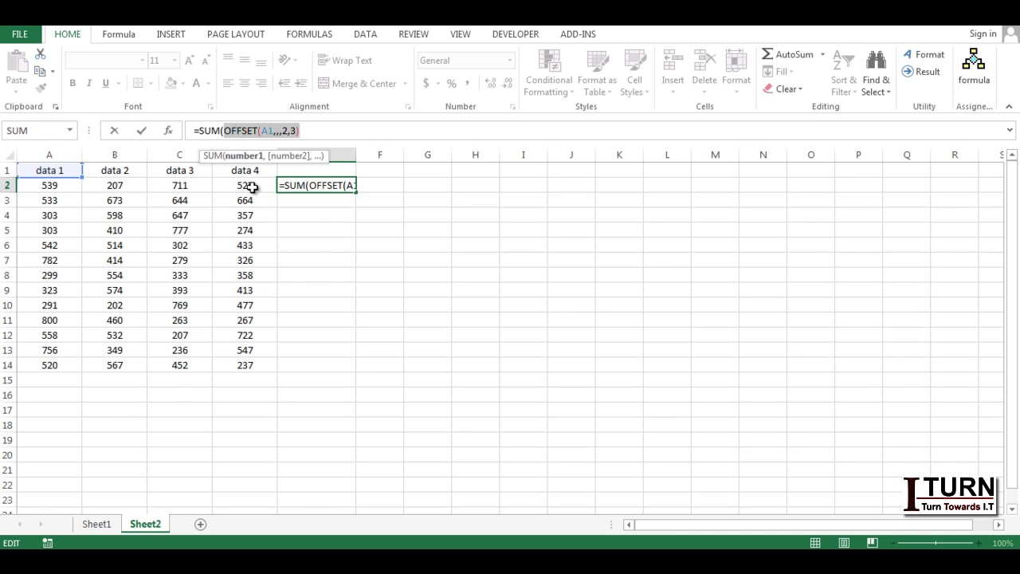
pyautogui.click(315, 134)
pyautogui.write(')')
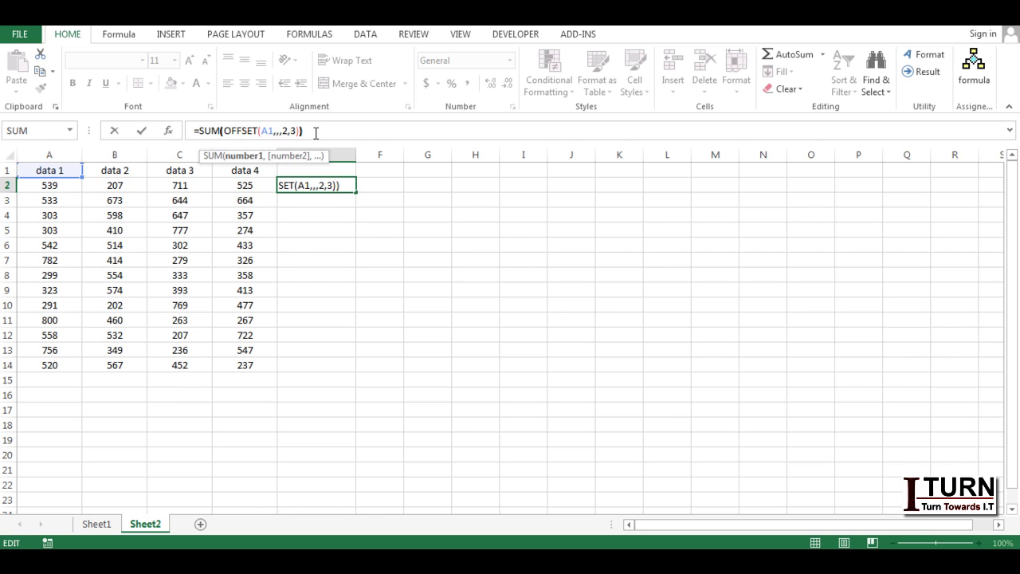
pyautogui.press('Return')
pyautogui.moveTo(61, 170); pyautogui.dragTo(171, 185)
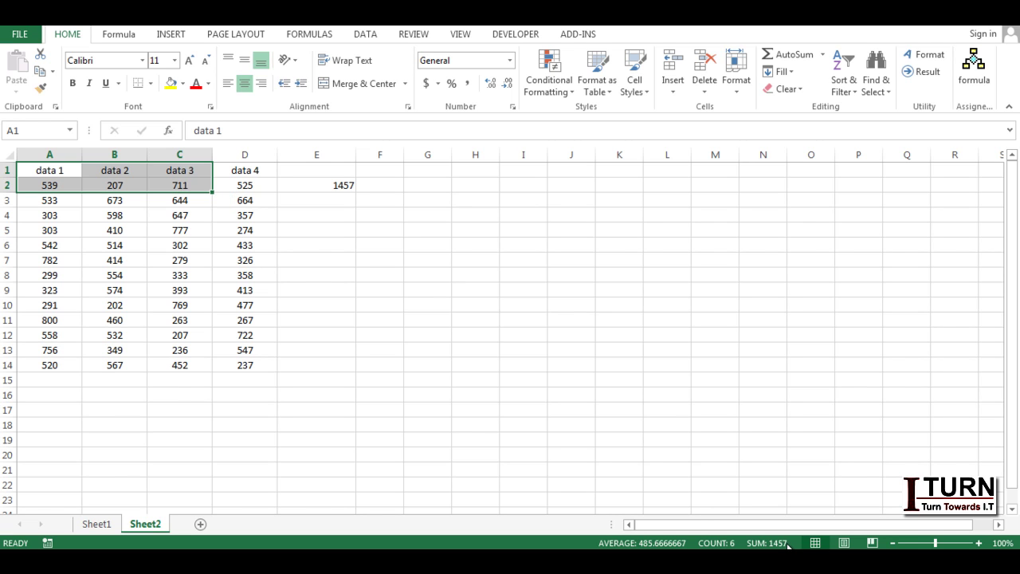
# Clear the SUM formula from cell E2 on Sheet2 and go to Sheet1
pyautogui.click(347, 185)
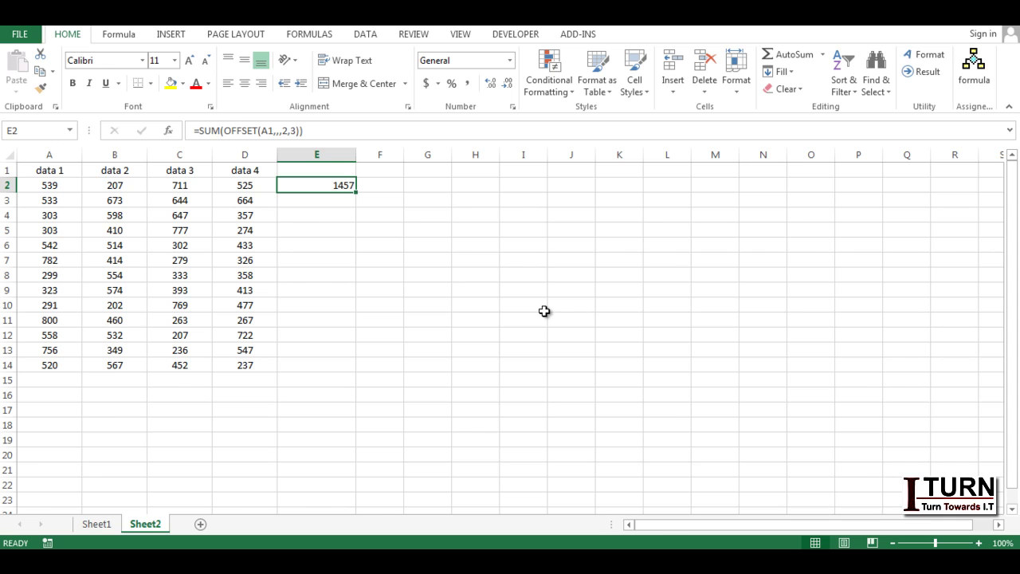
pyautogui.press('Delete')
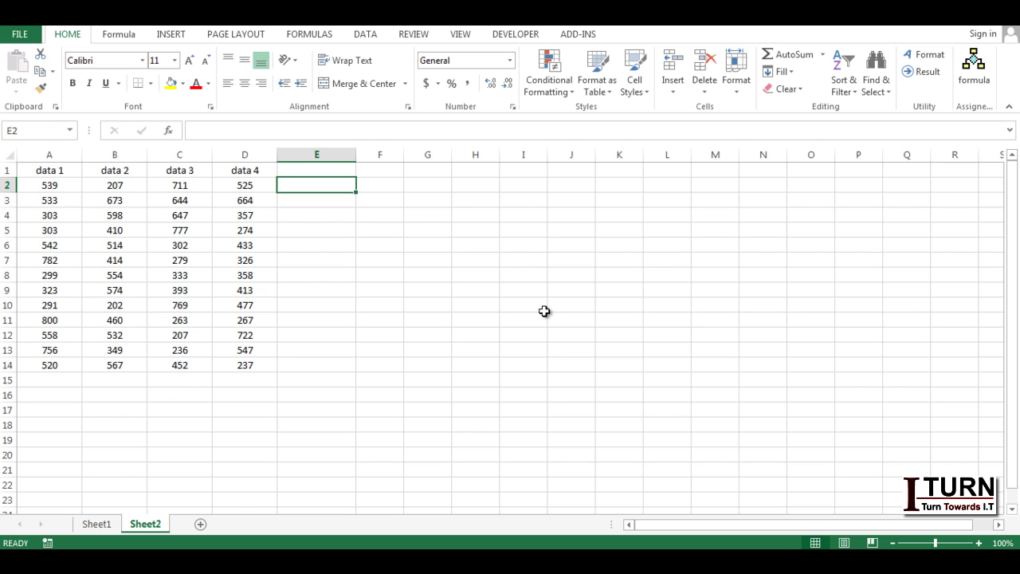
pyautogui.click(97, 524)
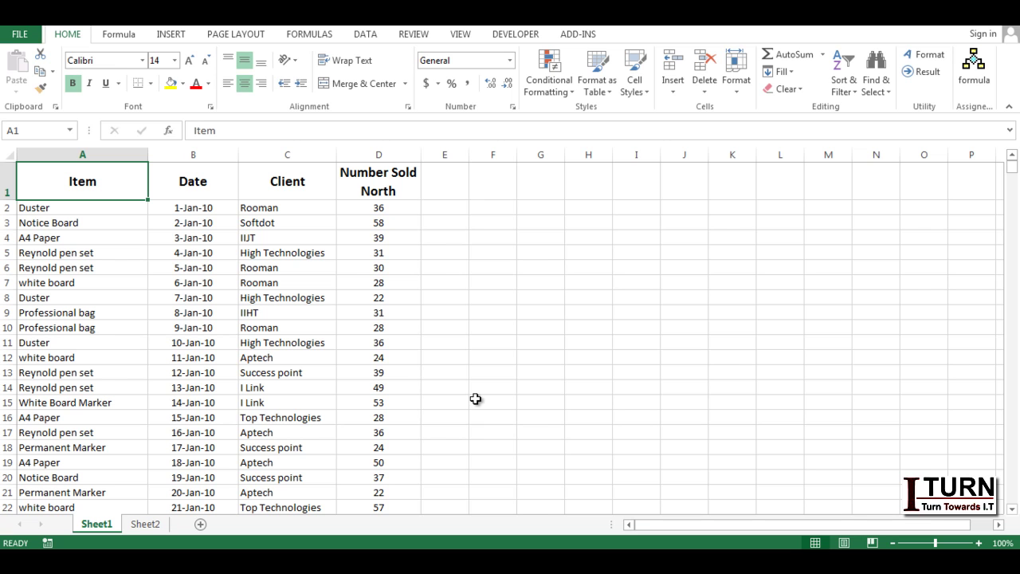
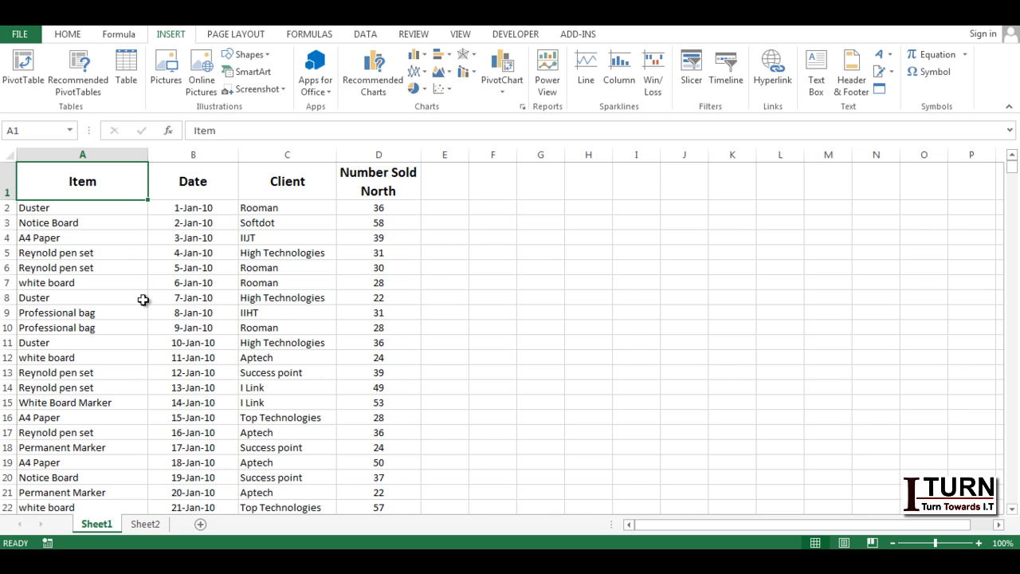
# Highlight the header cells A1:D1 of the Sheet1 data to review its columns, then clear the selection
pyautogui.click(251, 221)
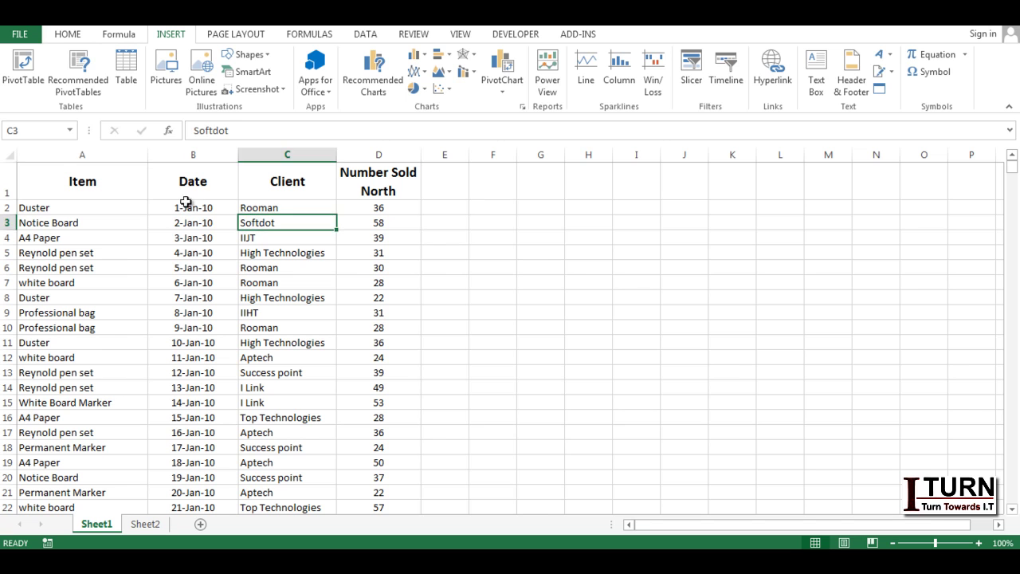
pyautogui.click(102, 192)
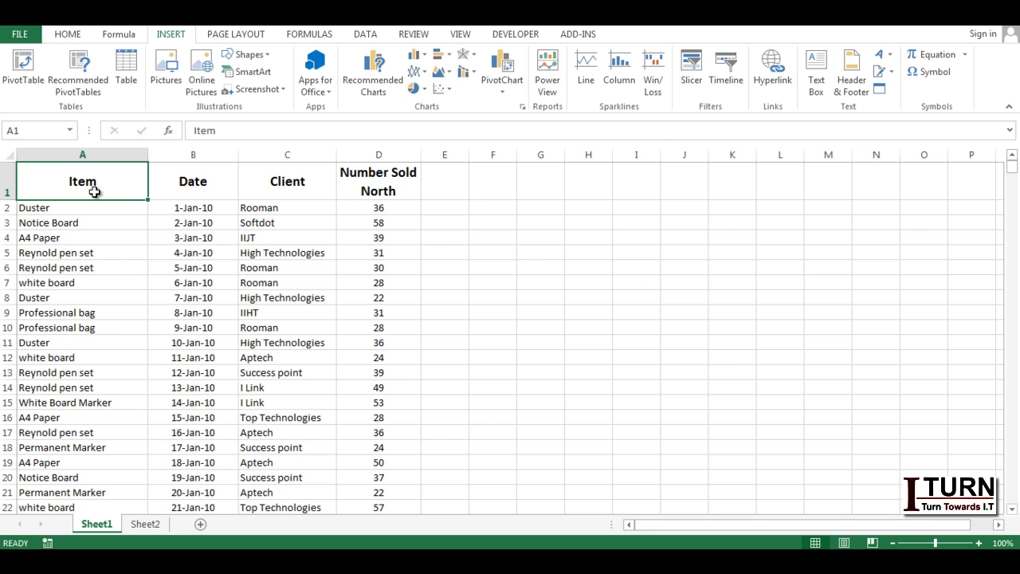
pyautogui.hotkey('ctrl', 'shift', 'Right')
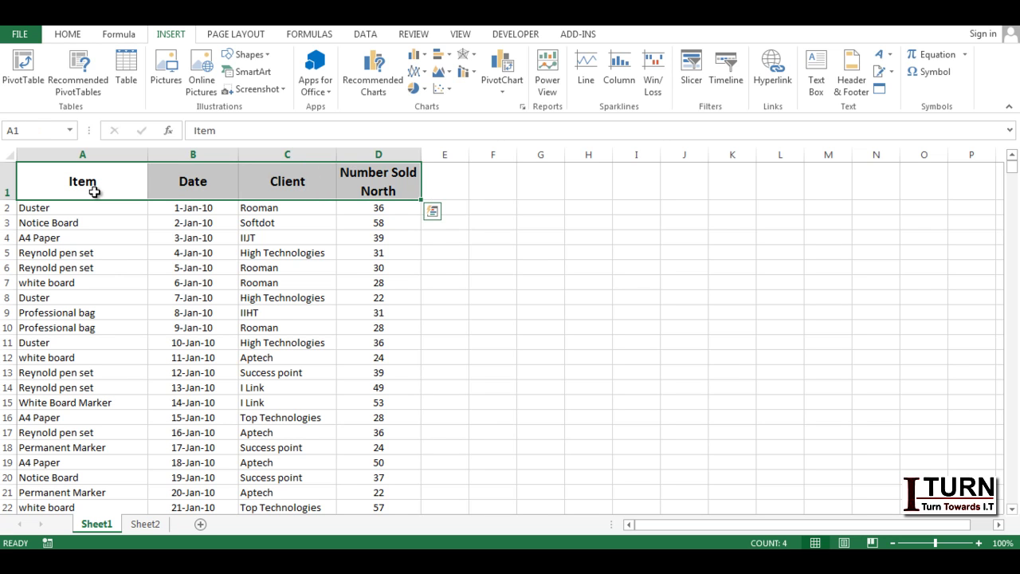
pyautogui.click(202, 267)
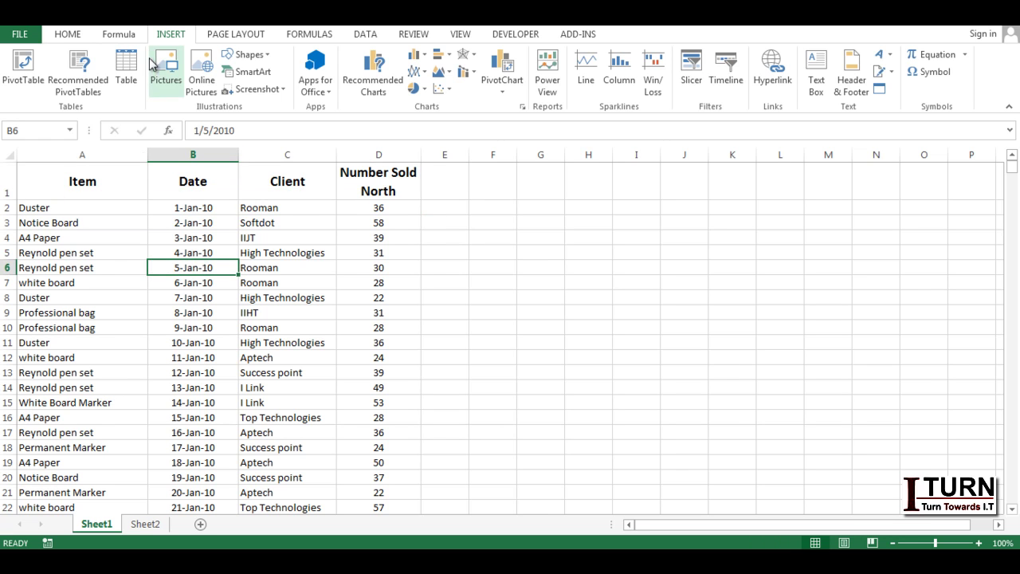
# Start defining a new name called pivotdata
pyautogui.click(113, 35)
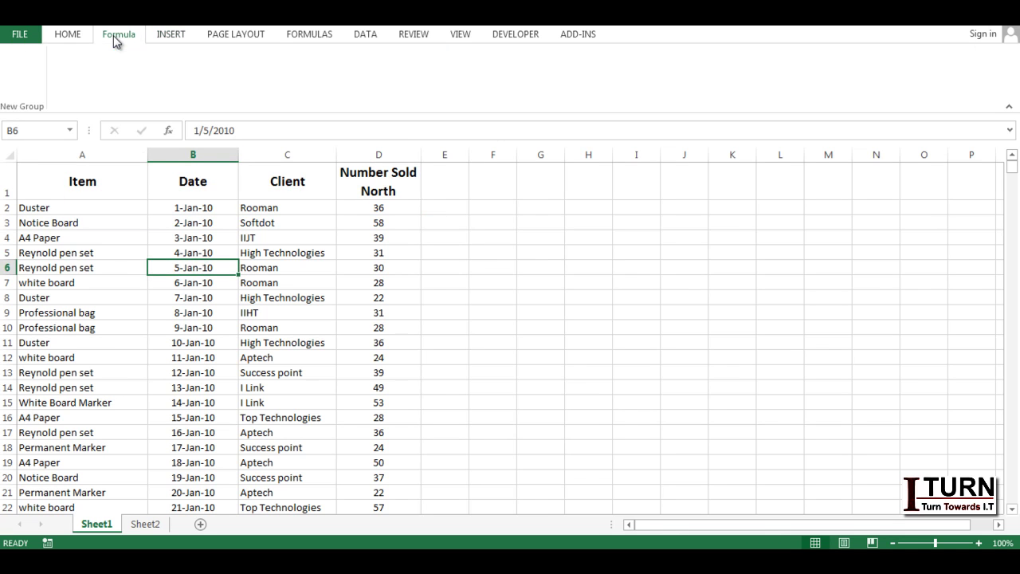
pyautogui.click(298, 35)
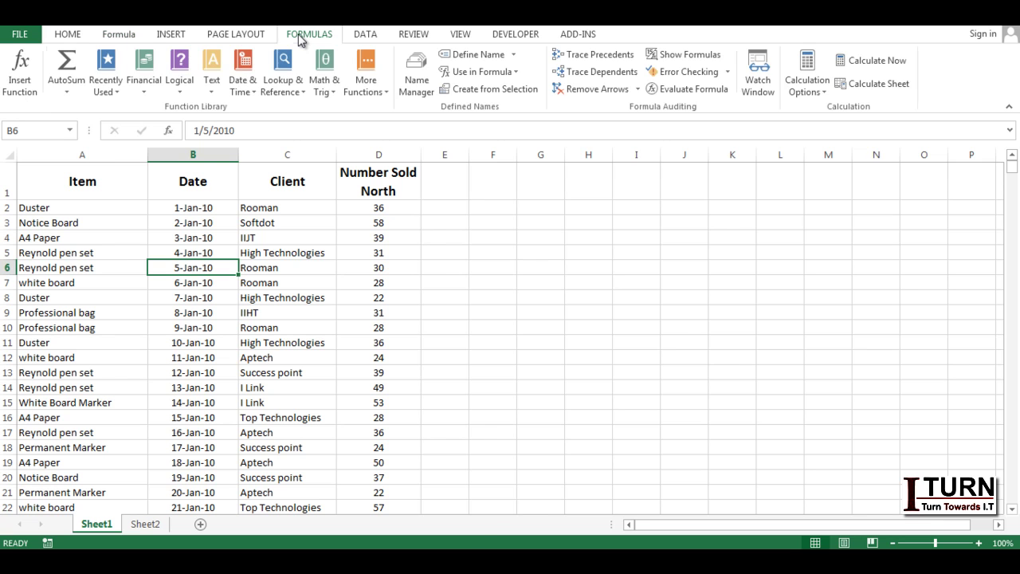
pyautogui.click(475, 55)
pyautogui.moveTo(399, 103); pyautogui.dragTo(564, 190)
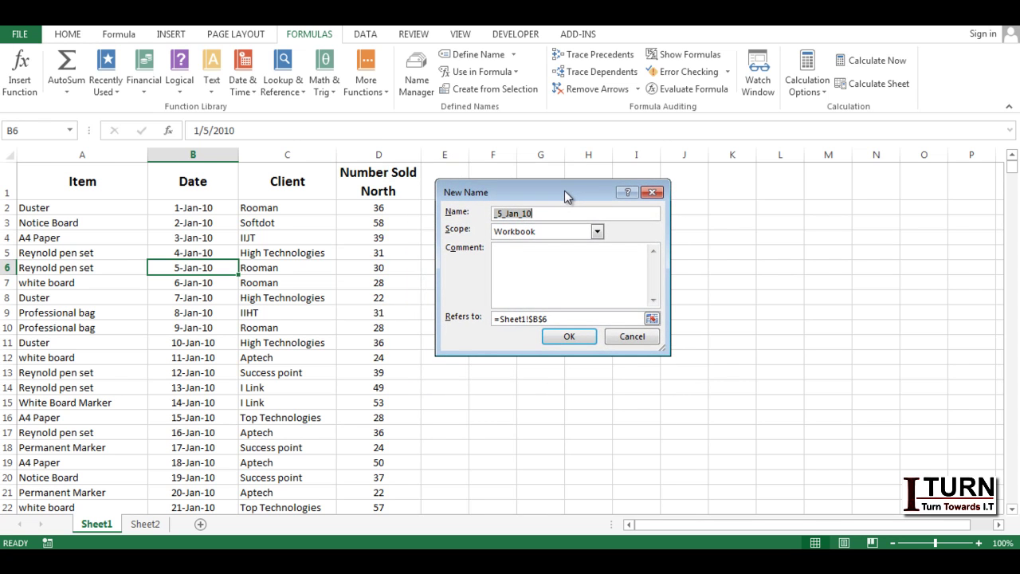
pyautogui.write('pivotdata')
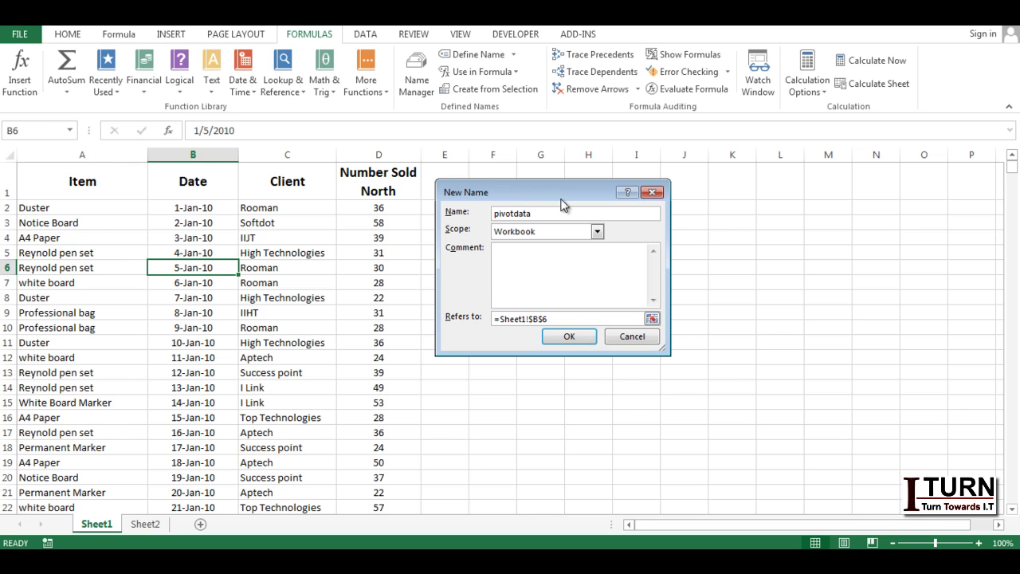
pyautogui.moveTo(560, 201); pyautogui.dragTo(491, 232)
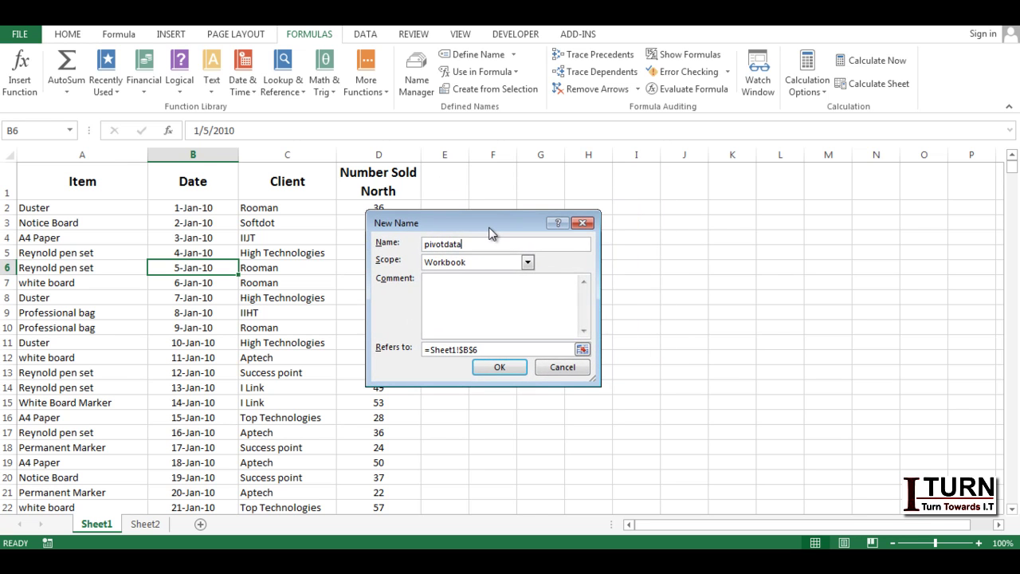
# Replace the name's reference with =offset(Sheet1!$A$1,,,counta(Sheet1!$A:$A) so that column A sets the range height
pyautogui.moveTo(487, 349); pyautogui.dragTo(411, 349)
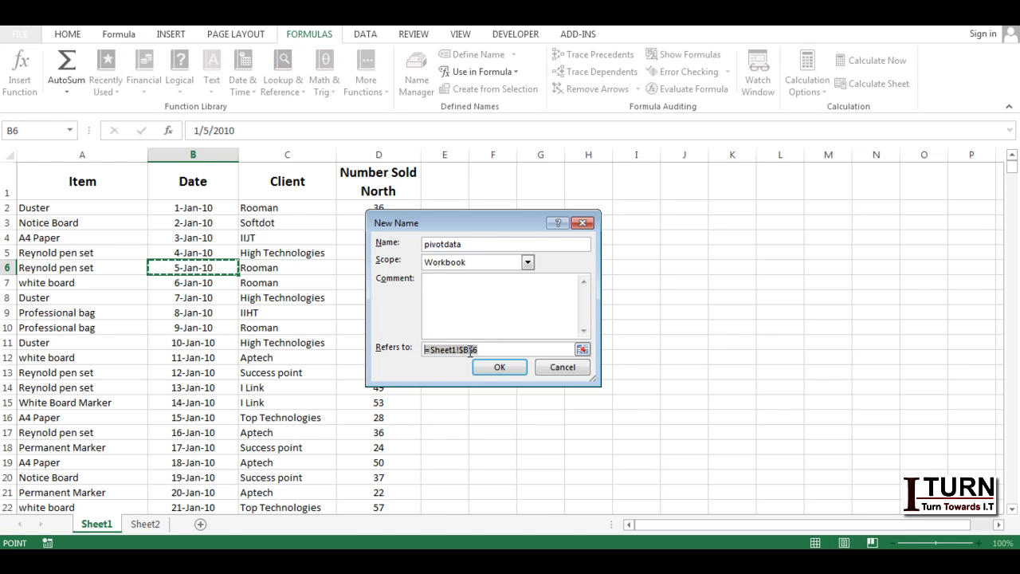
pyautogui.press('Delete')
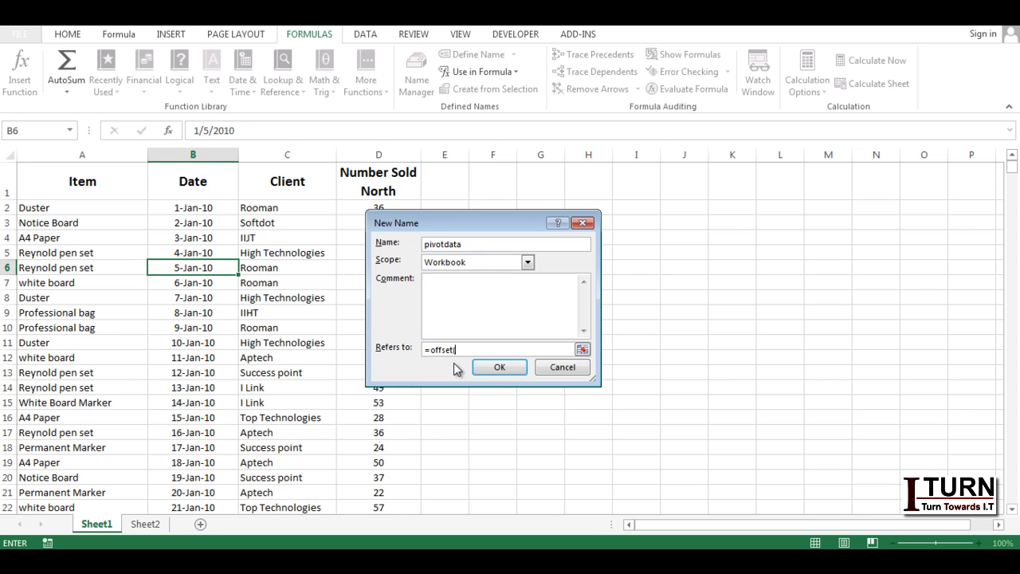
pyautogui.click(84, 183)
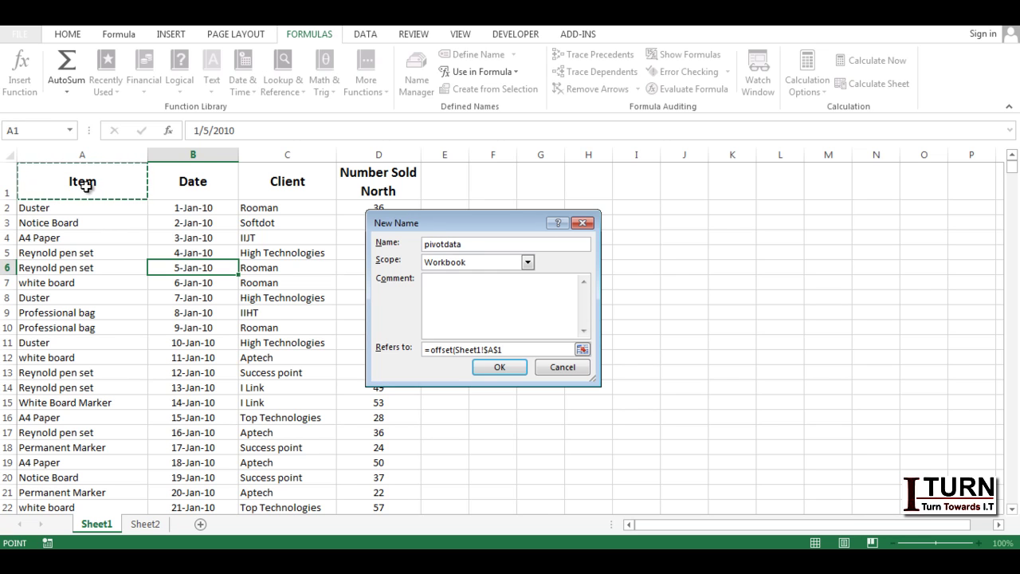
pyautogui.write(',,,')
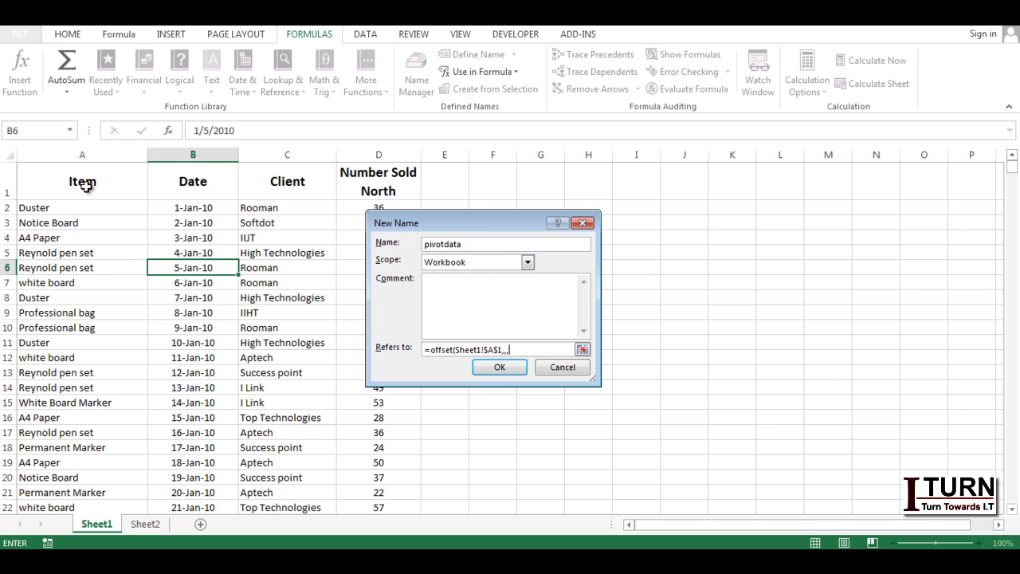
pyautogui.write('counta(')
pyautogui.click(70, 149)
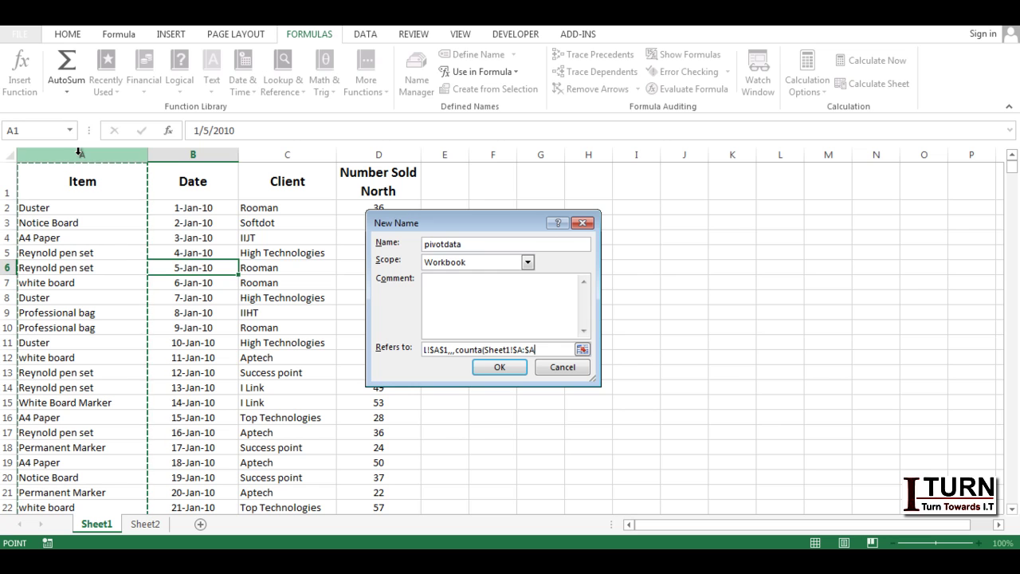
pyautogui.write(')')
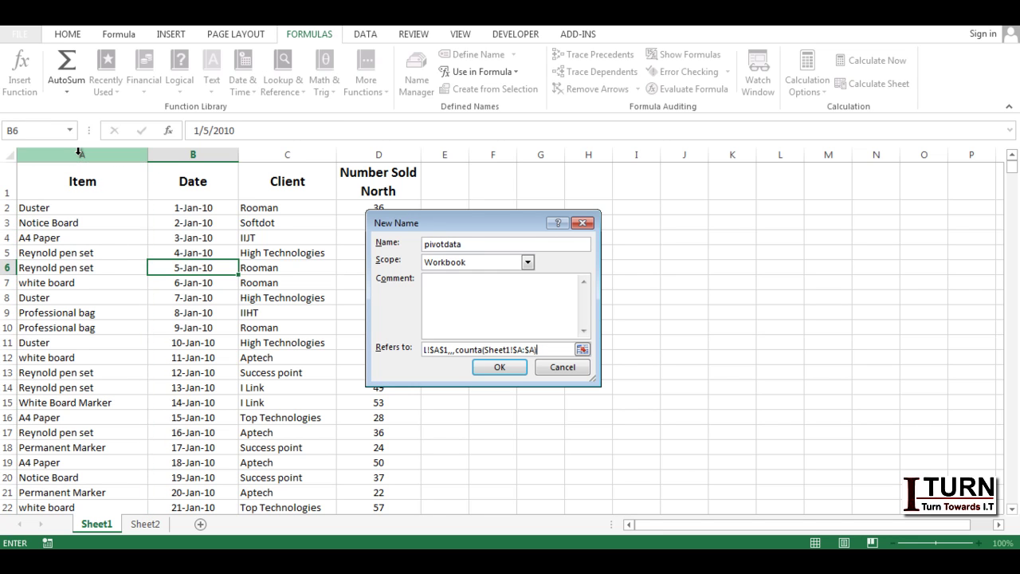
# Complete the reference with counta(Sheet1!$1:$1)) as the width argument and save the pivotdata name
pyautogui.write(',counta')
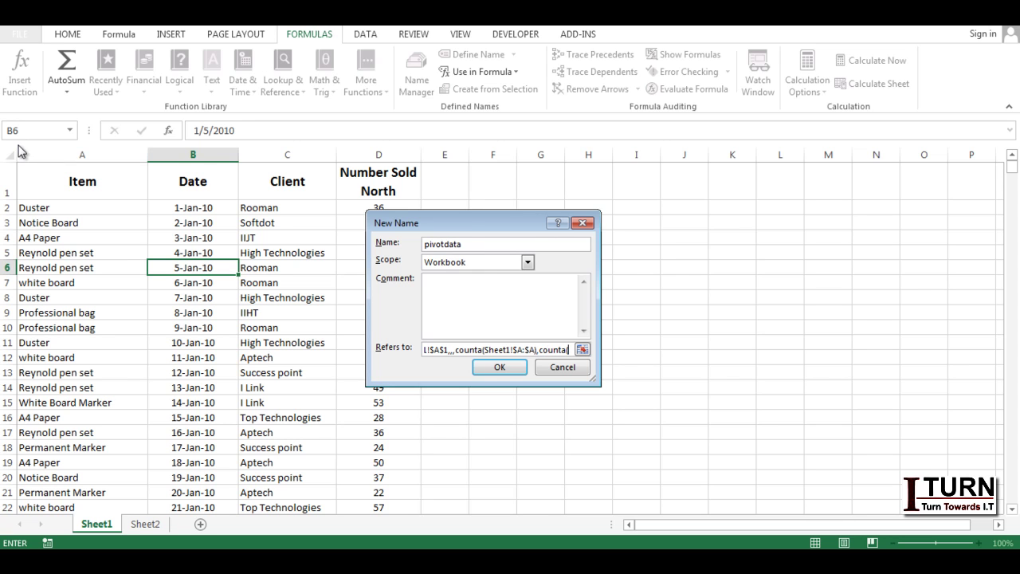
pyautogui.write('(')
pyautogui.click(3, 185)
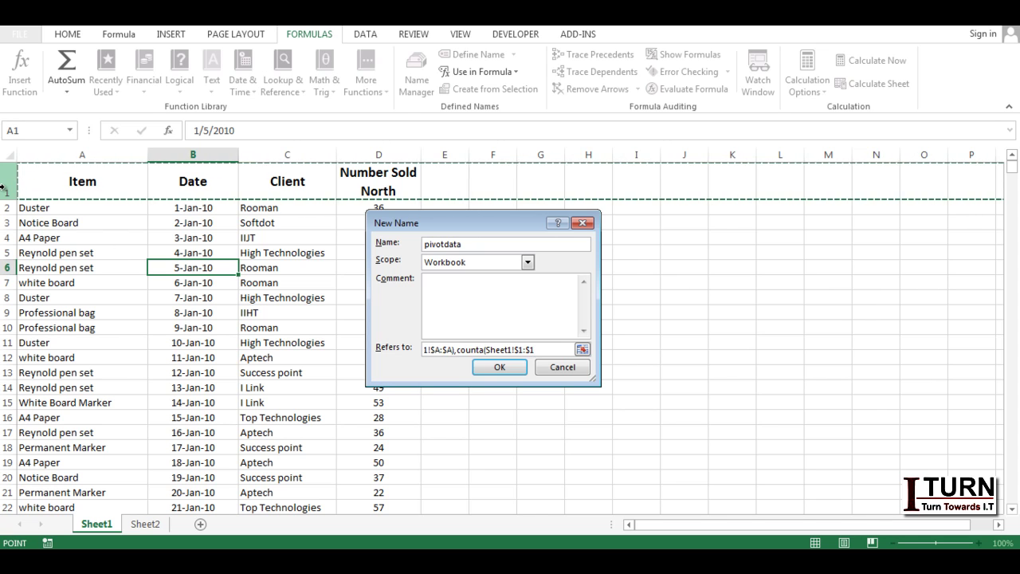
pyautogui.write(')')
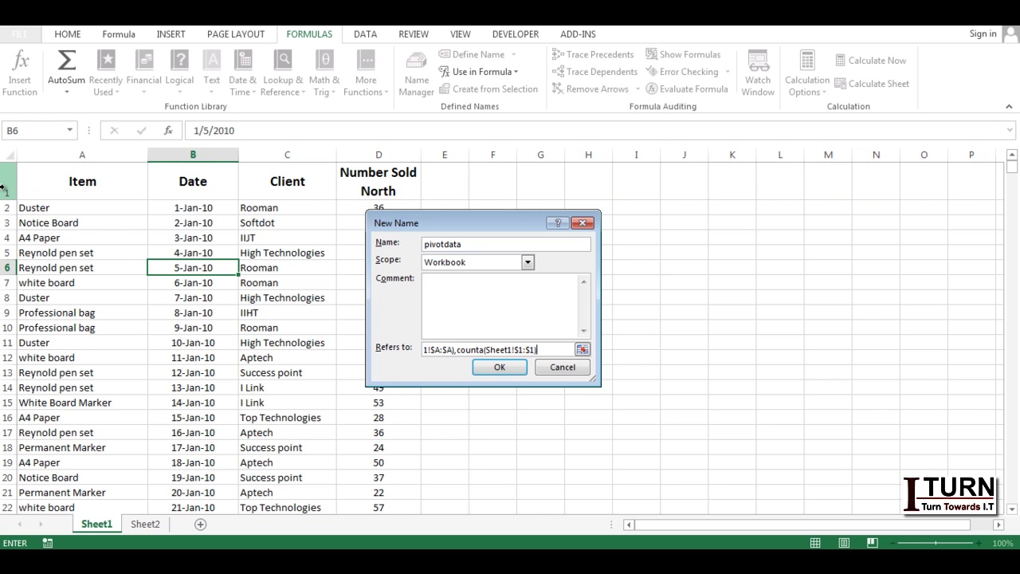
pyautogui.write(')')
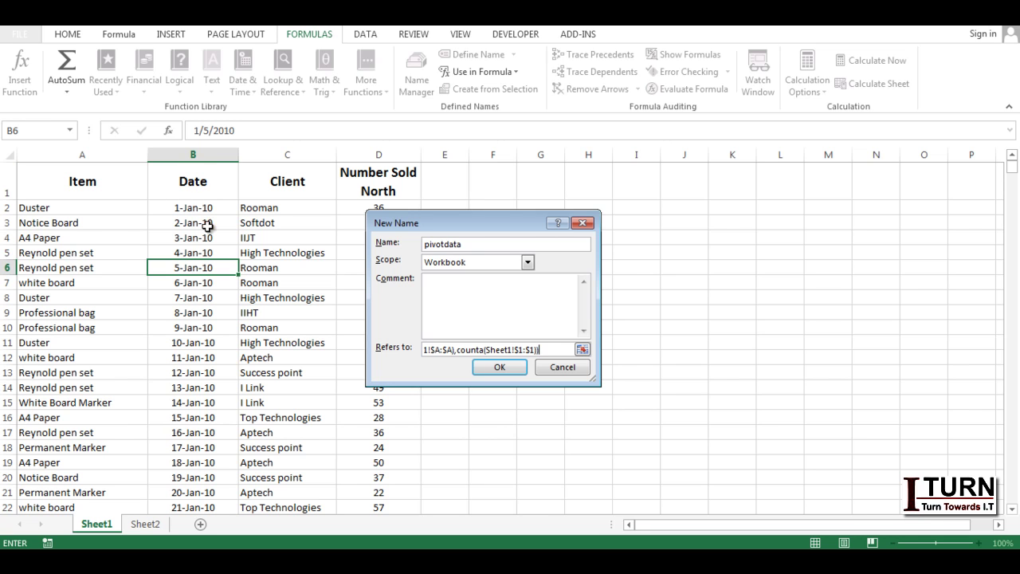
pyautogui.click(505, 366)
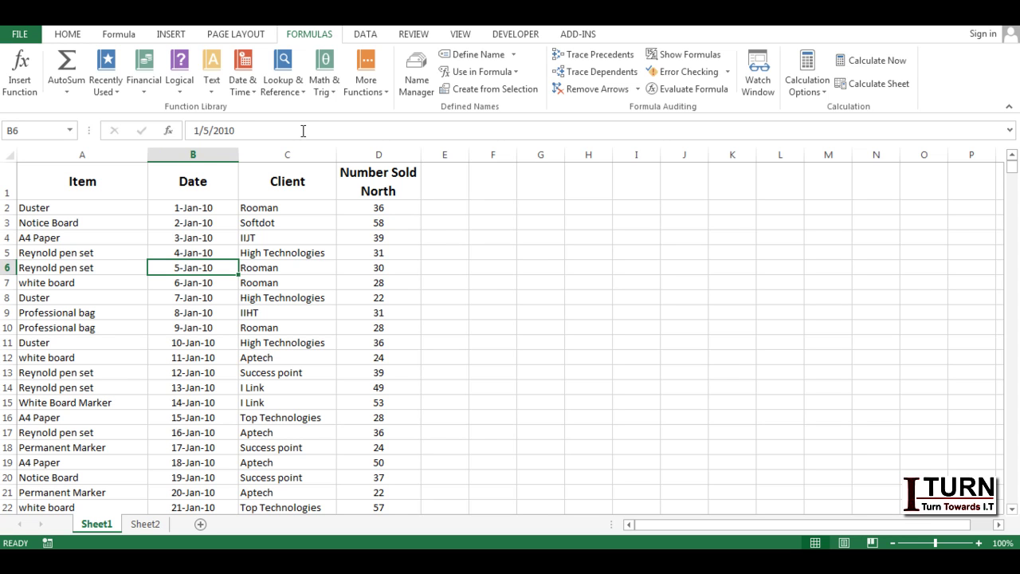
# Check the workbook's defined names for pivotdata, including its entry in the Name Manager
pyautogui.click(67, 130)
pyautogui.click(70, 132)
pyautogui.click(418, 78)
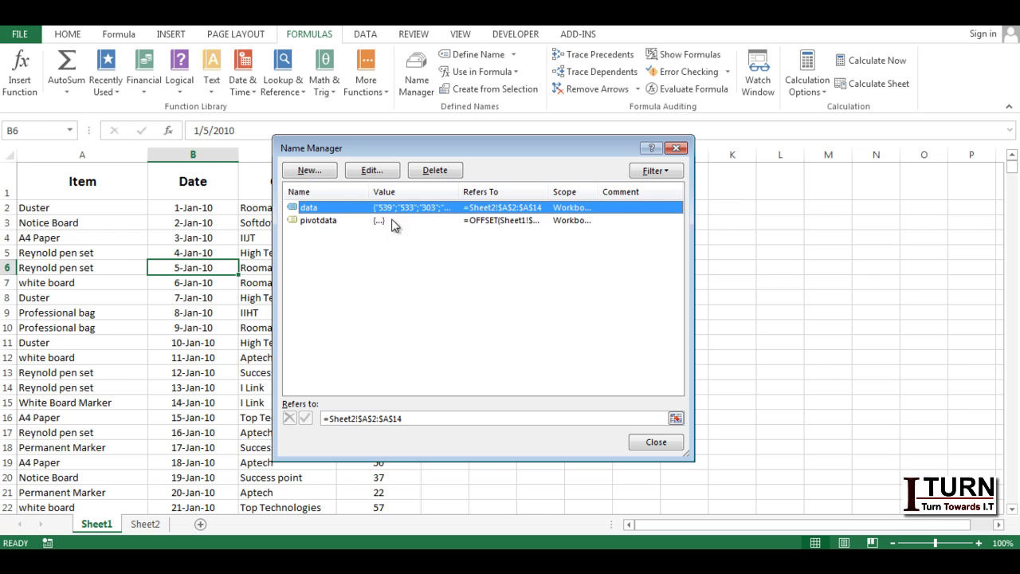
pyautogui.click(674, 149)
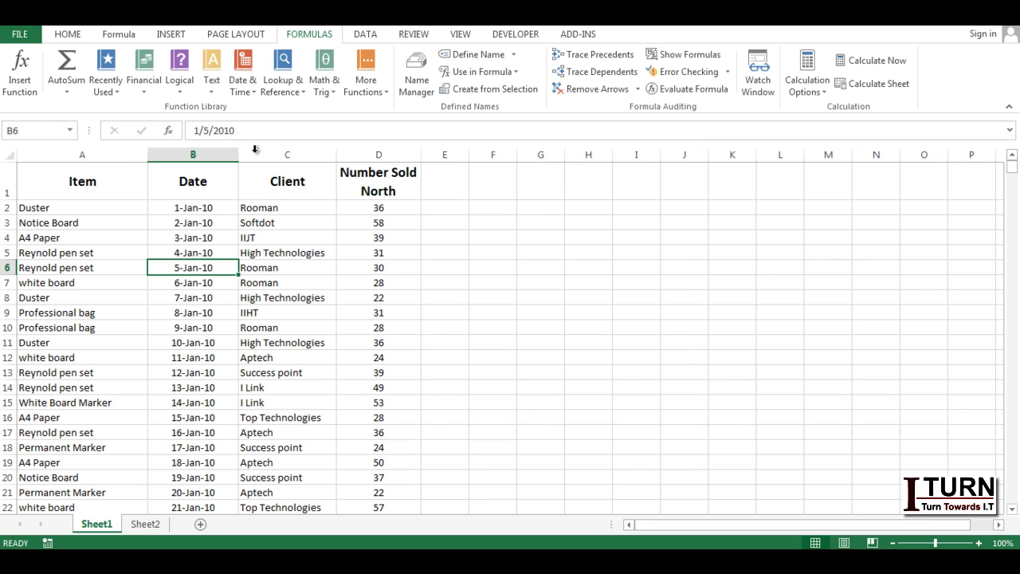
# Insert a PivotTable on a new worksheet using pivotdata as its source range
pyautogui.click(174, 35)
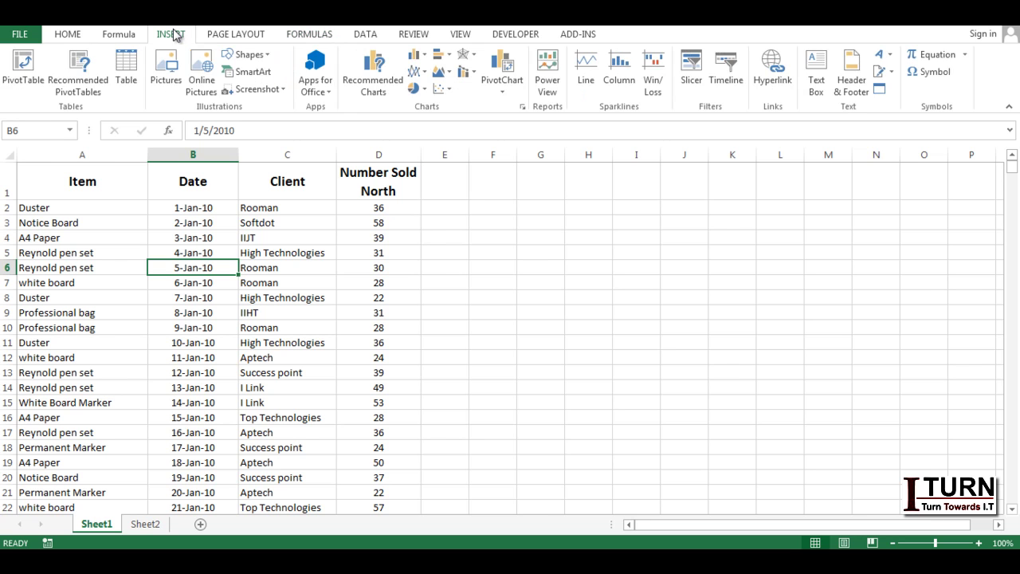
pyautogui.click(23, 67)
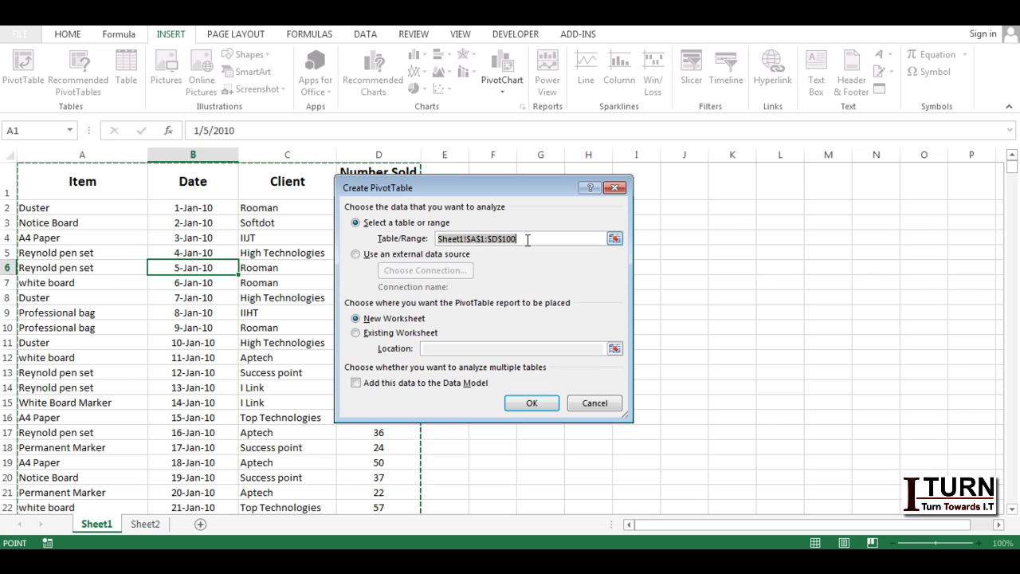
pyautogui.write('pivotdata')
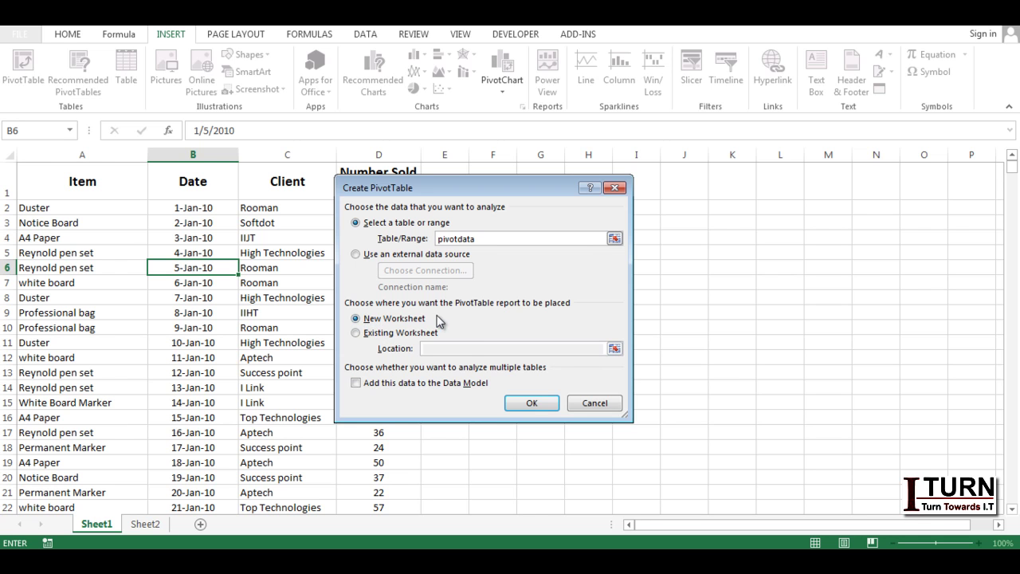
pyautogui.click(532, 407)
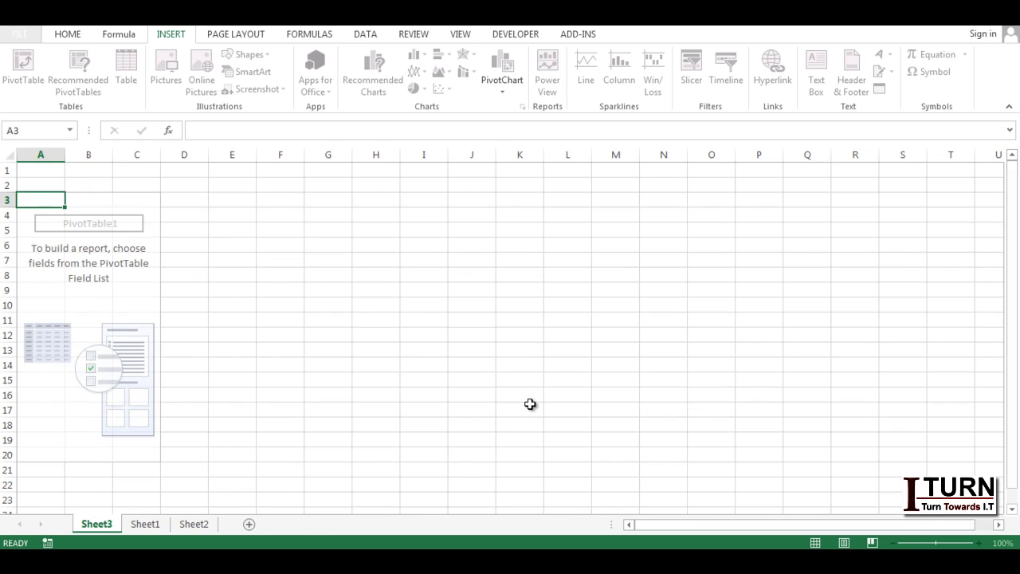
# Add Item to the PivotTable's rows and Number Sold North to its values
pyautogui.click(85, 263)
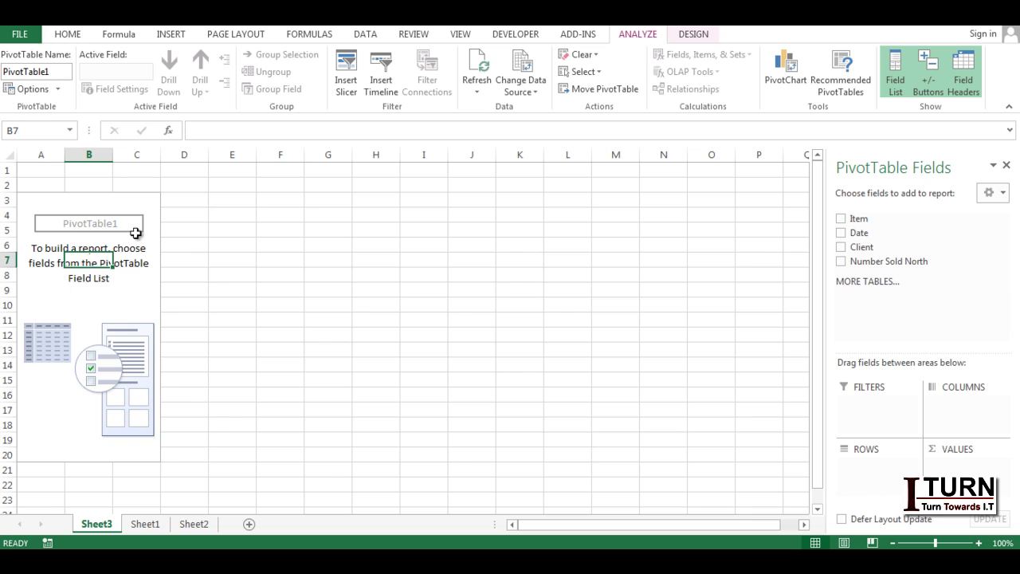
pyautogui.moveTo(856, 227); pyautogui.dragTo(874, 476)
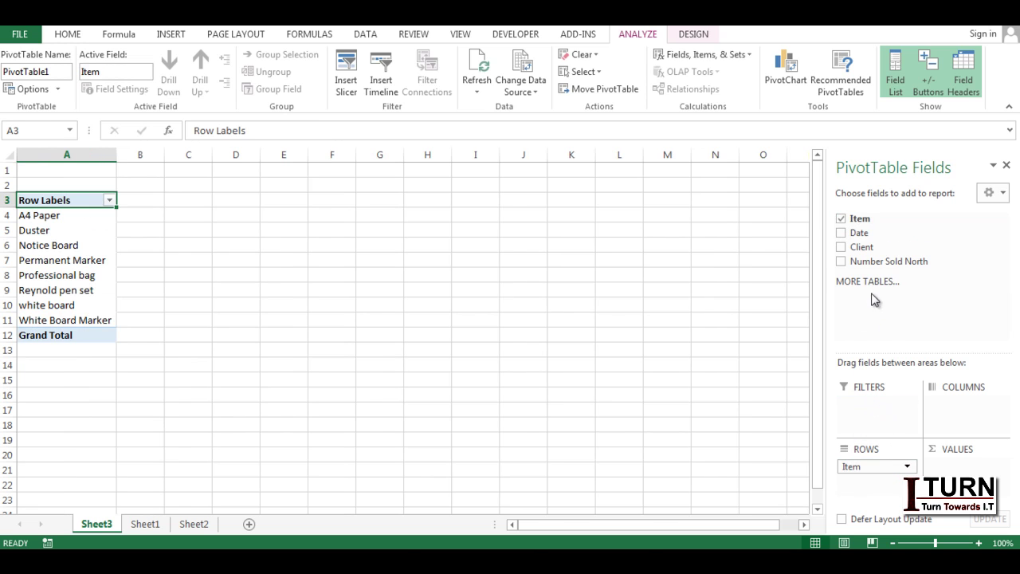
pyautogui.moveTo(865, 265); pyautogui.dragTo(940, 463)
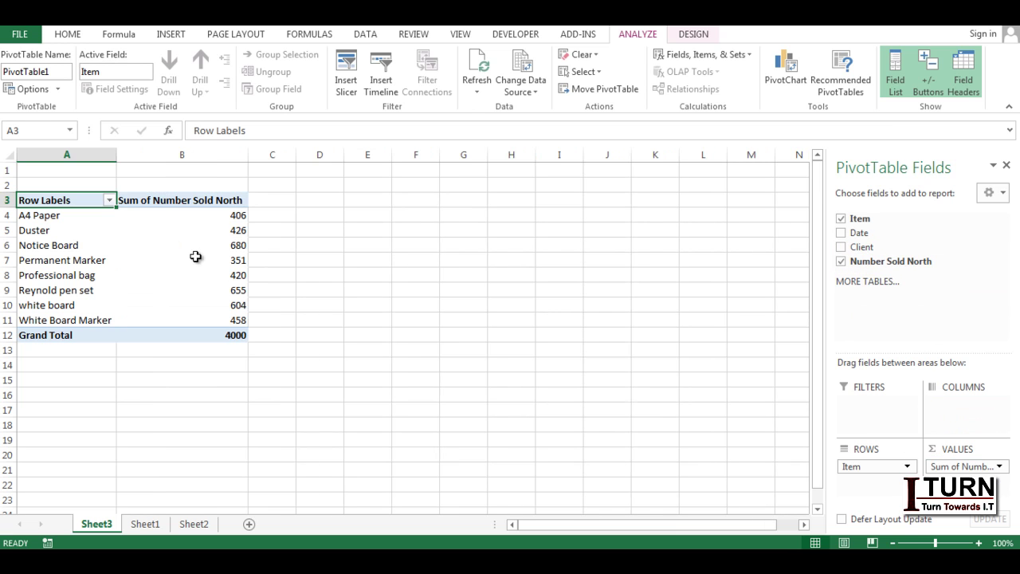
pyautogui.rightClick(149, 255)
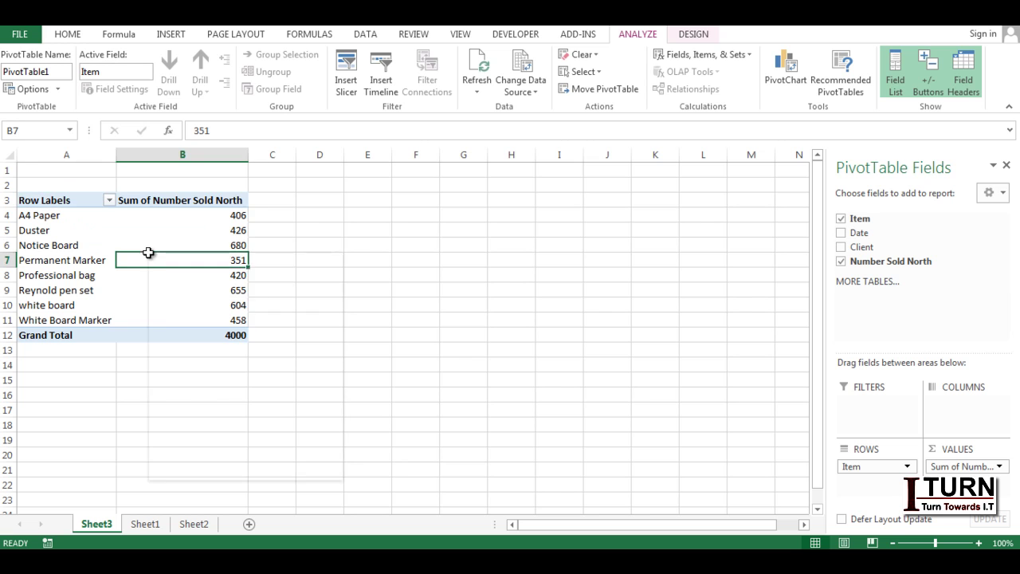
pyautogui.press('Escape')
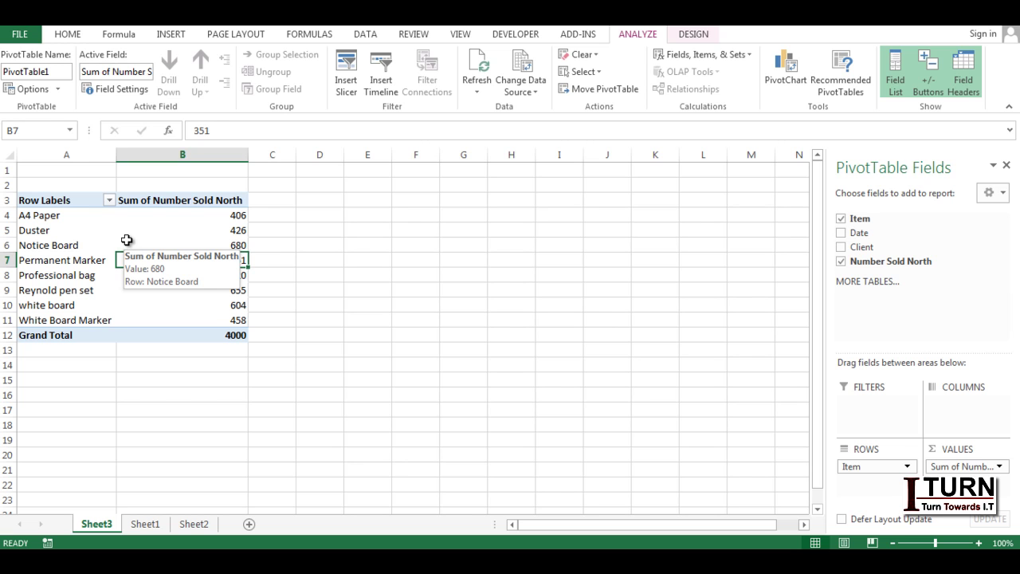
# Refresh the PivotTable on Sheet3 from its pivotdata source
pyautogui.click(130, 246)
pyautogui.rightClick(130, 245)
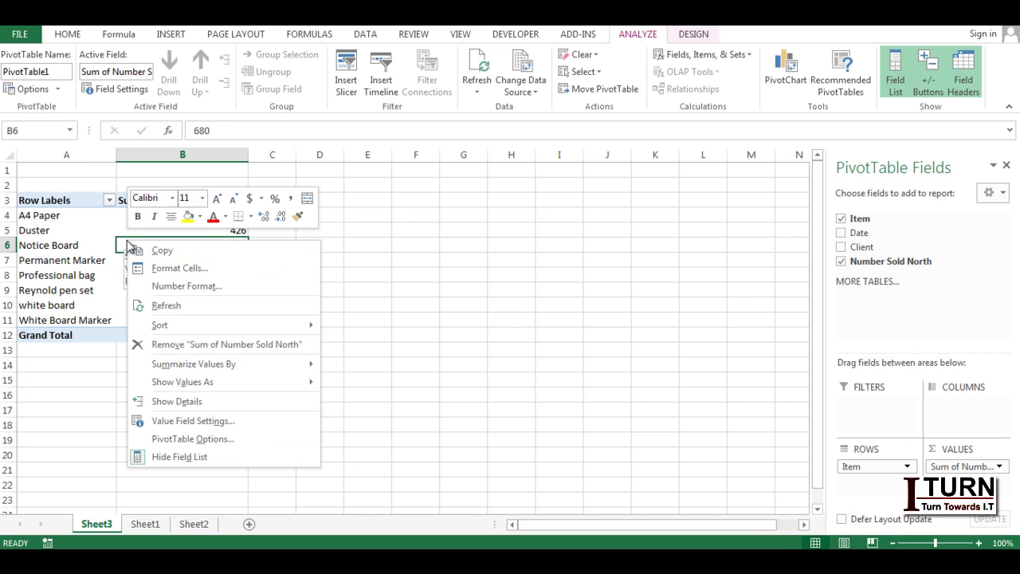
pyautogui.click(171, 310)
pyautogui.moveTo(171, 311)
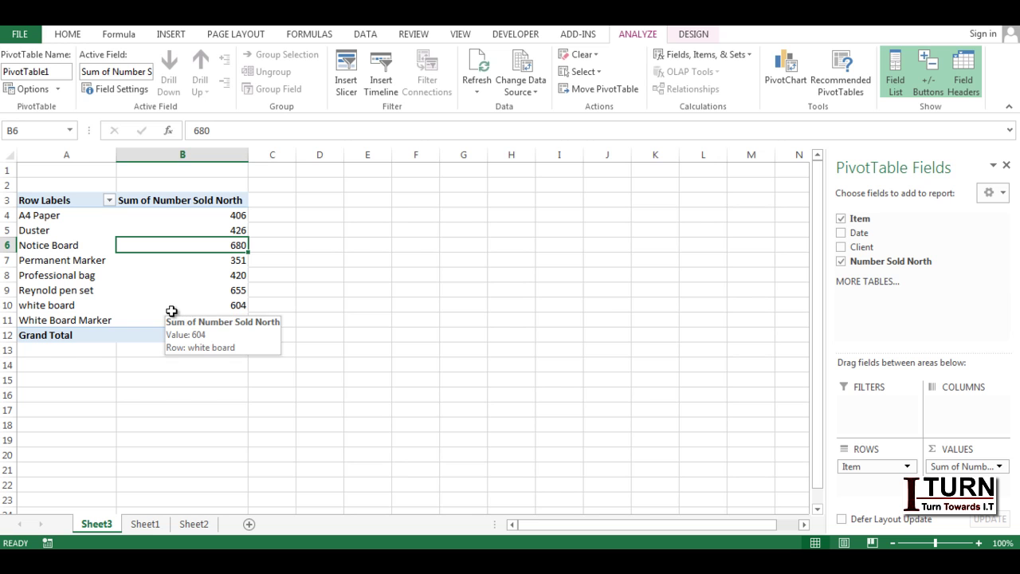
pyautogui.click(196, 272)
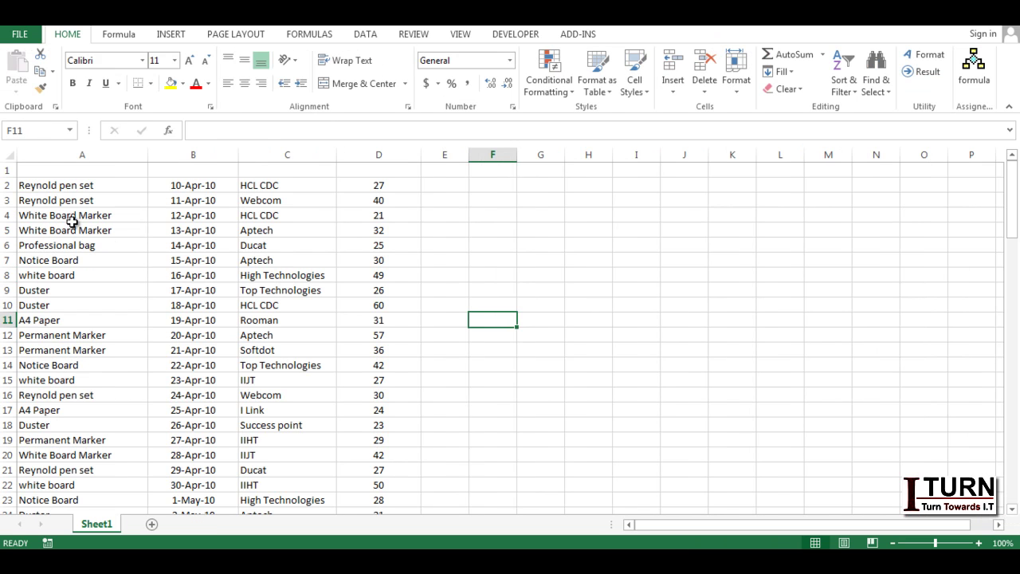
# Switch to the other workbook and copy its sales records in A2:D101
pyautogui.click(56, 185)
pyautogui.hotkey('ctrl', 'shift', 'Right')
pyautogui.hotkey('ctrl', 'shift', 'Down')
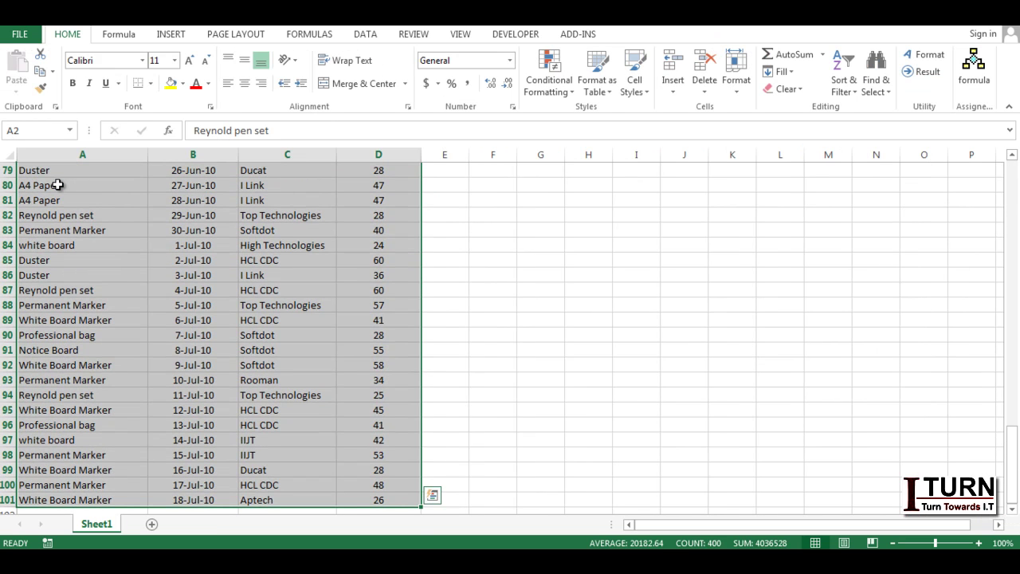
pyautogui.hotkey('ctrl', 'c')
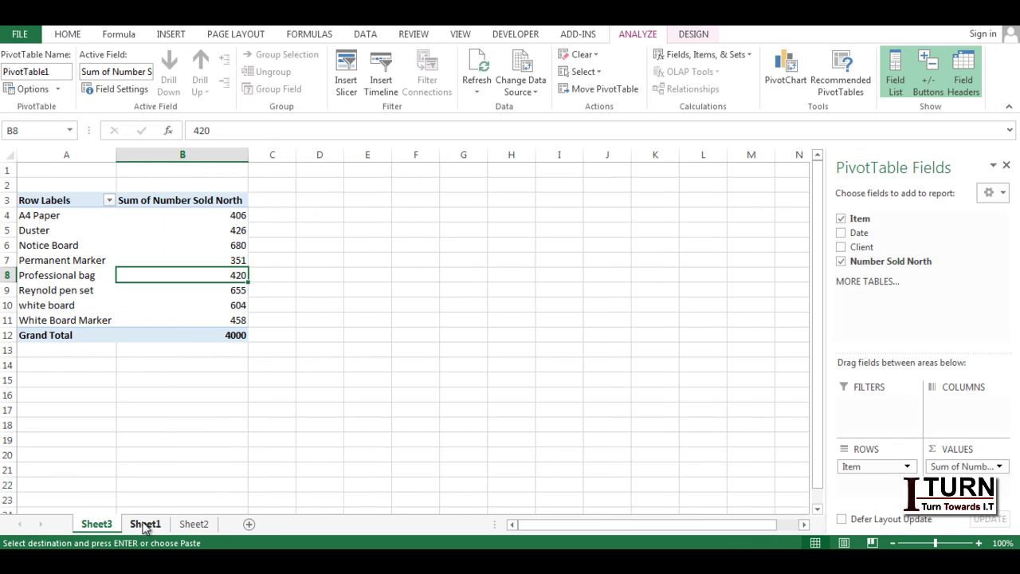
# Paste the copied records into Sheet1 of the PivotTable workbook, directly below the existing data at A101
pyautogui.click(145, 524)
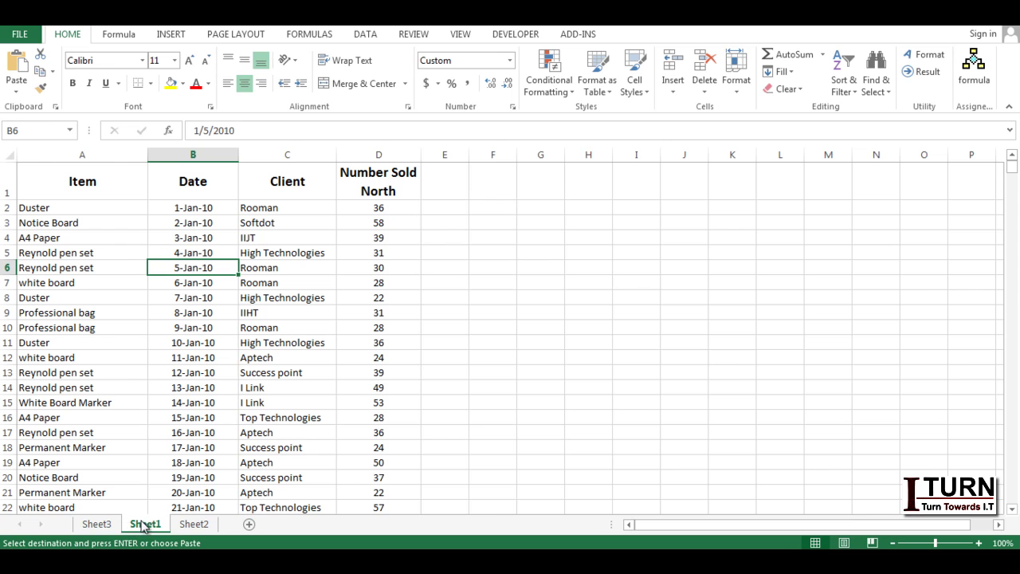
pyautogui.click(94, 525)
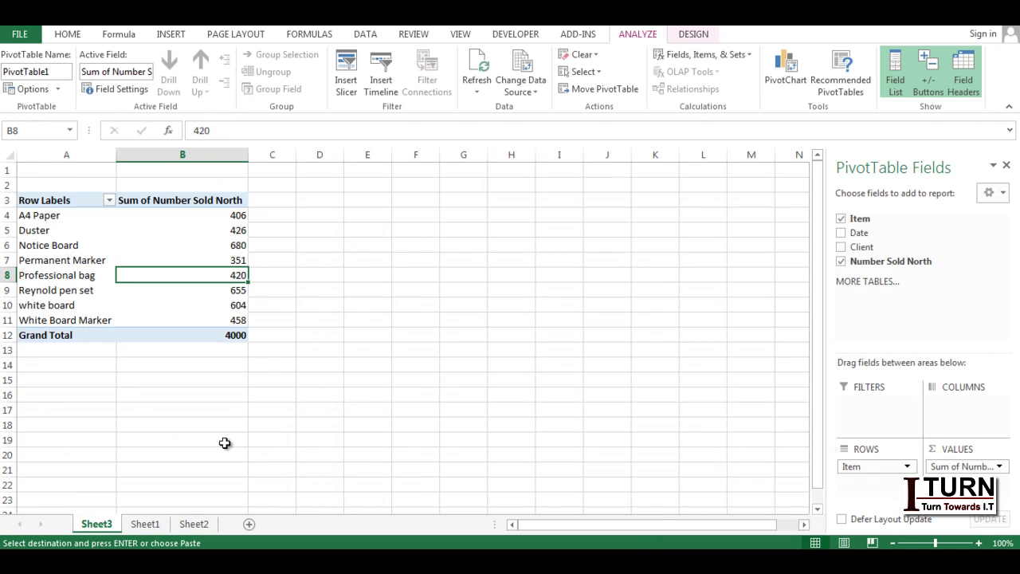
pyautogui.click(145, 524)
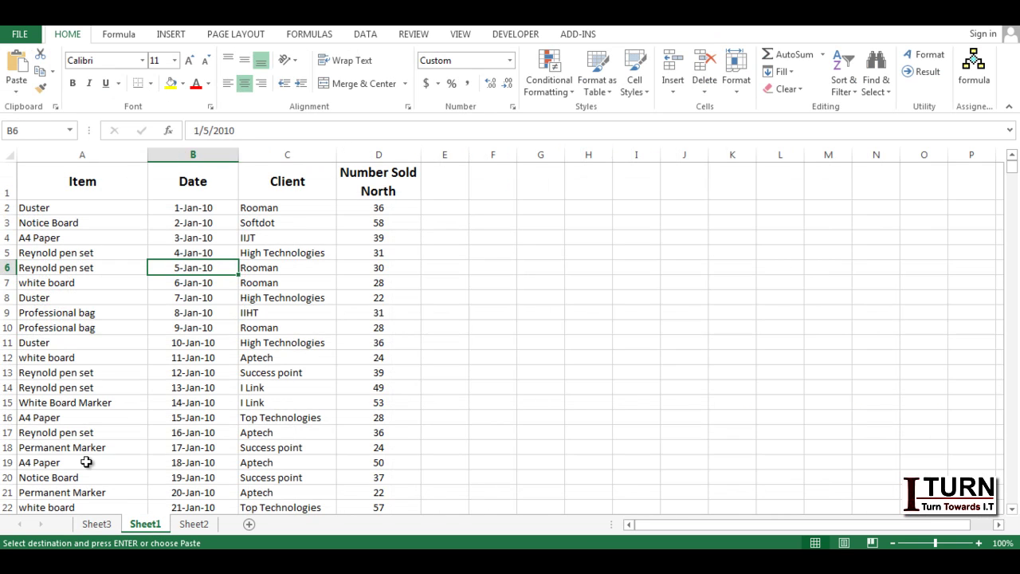
pyautogui.click(84, 461)
pyautogui.hotkey('ctrl', 'Down')
pyautogui.press('Down')
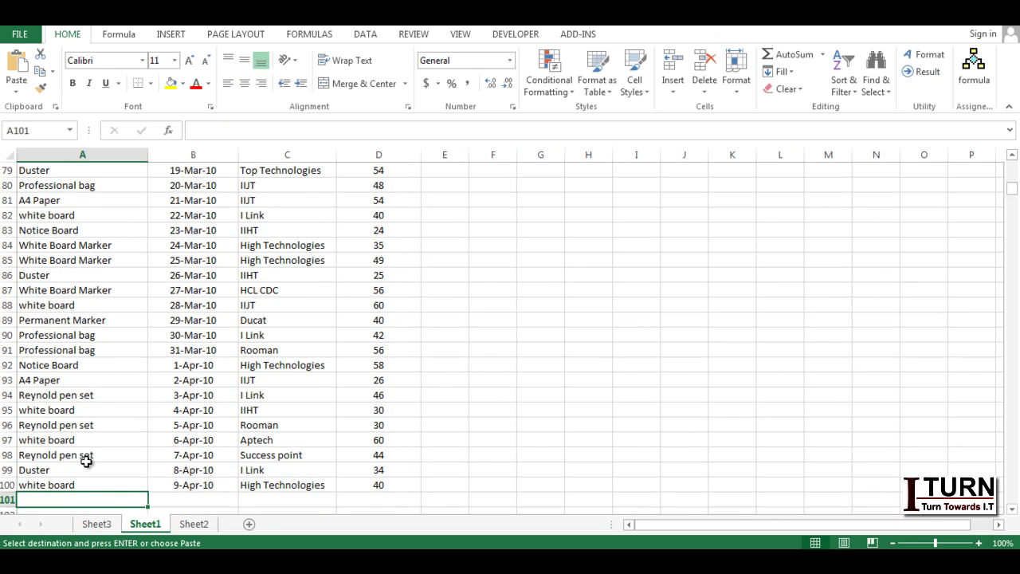
pyautogui.hotkey('ctrl', 'v')
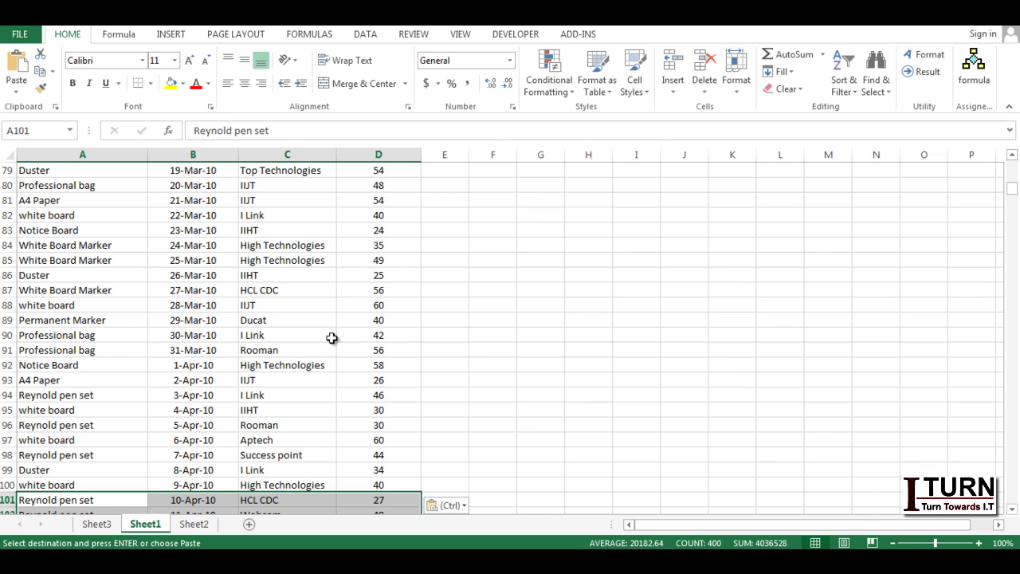
# Add a new column header south in E1 of Sheet1 and widen column E slightly
pyautogui.click(450, 380)
pyautogui.hotkey('ctrl', 'Up')
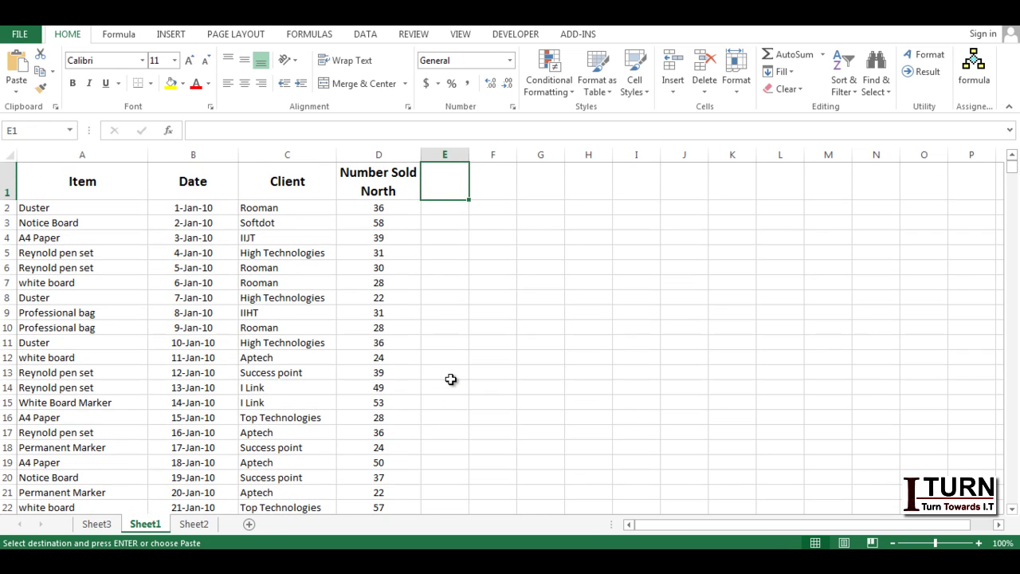
pyautogui.write('south')
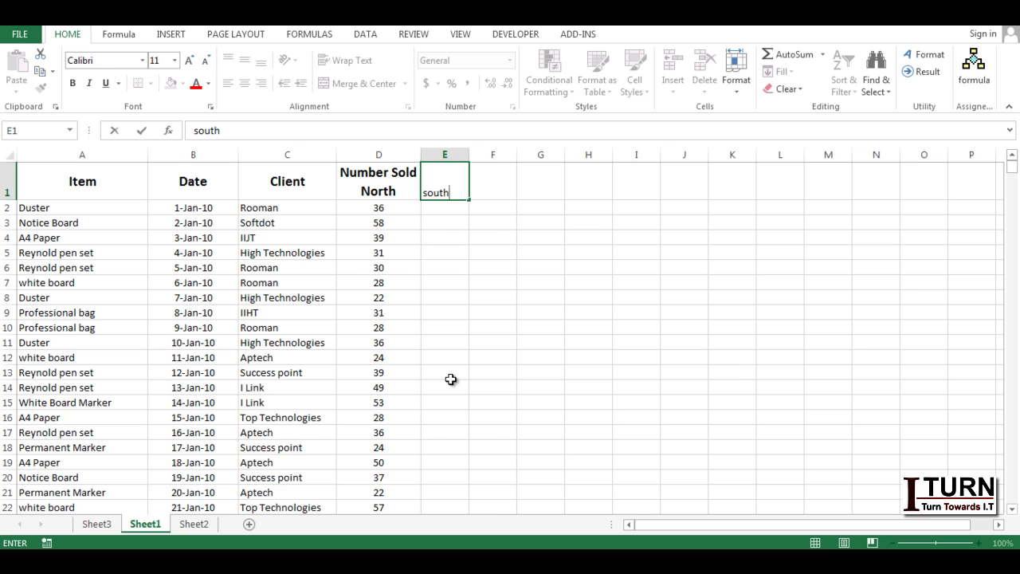
pyautogui.press('Return')
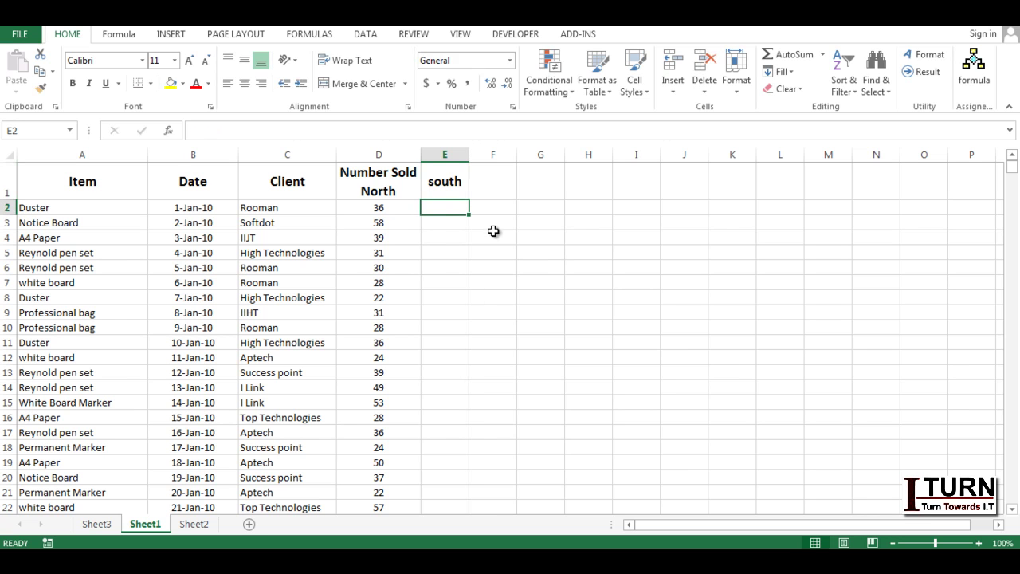
pyautogui.moveTo(467, 157); pyautogui.dragTo(488, 157)
# Enter =RANDBETWEEN(20,80) in E2 and fill it down the south column to the last record
pyautogui.write('randb')
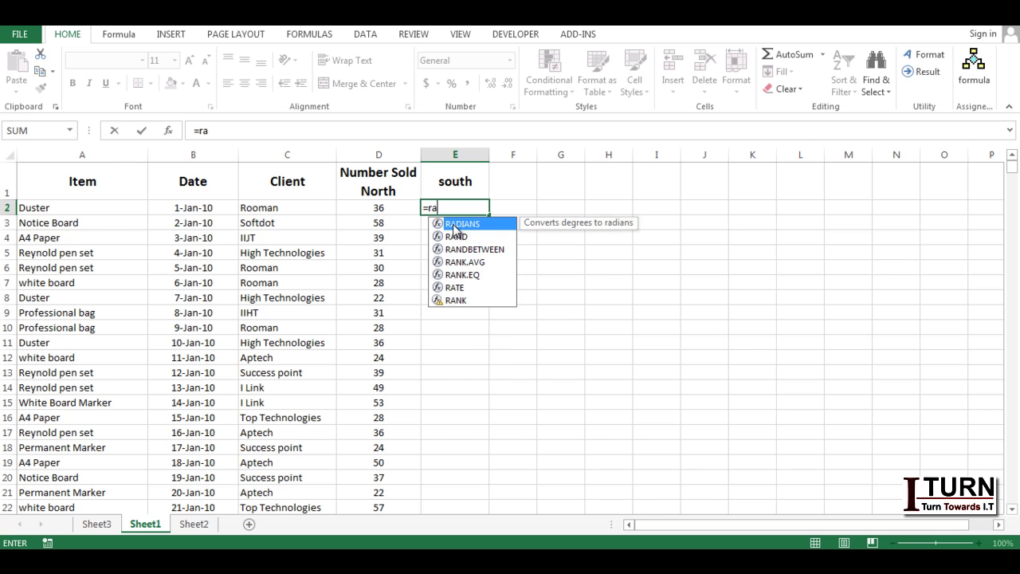
pyautogui.press('Tab')
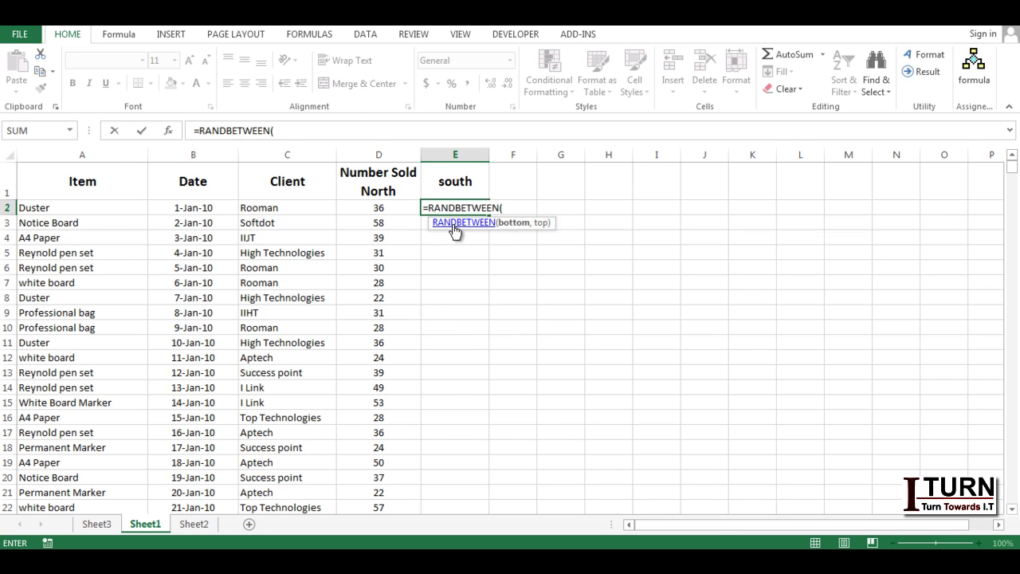
pyautogui.write('20,80')
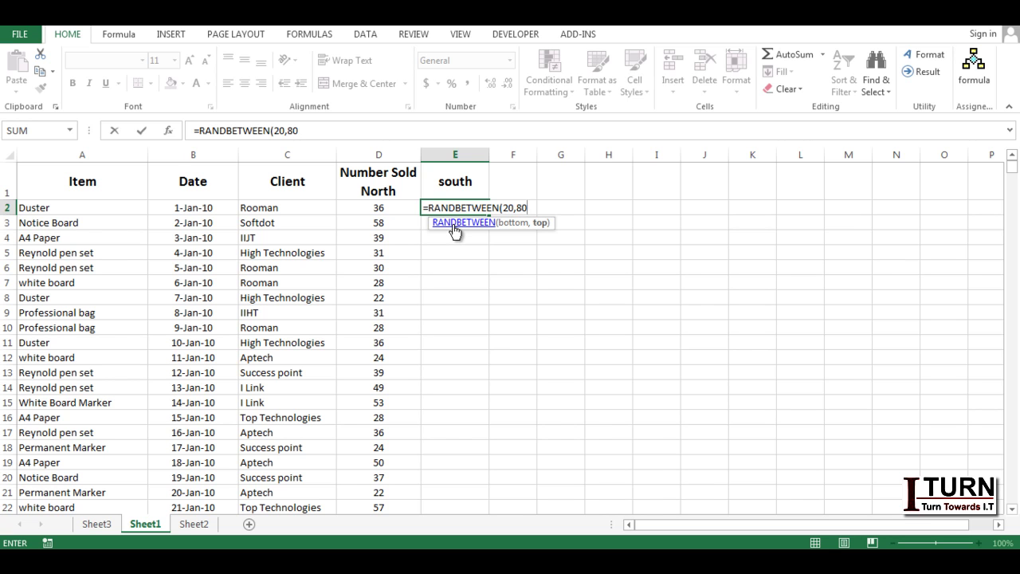
pyautogui.press('Return')
pyautogui.click(467, 211)
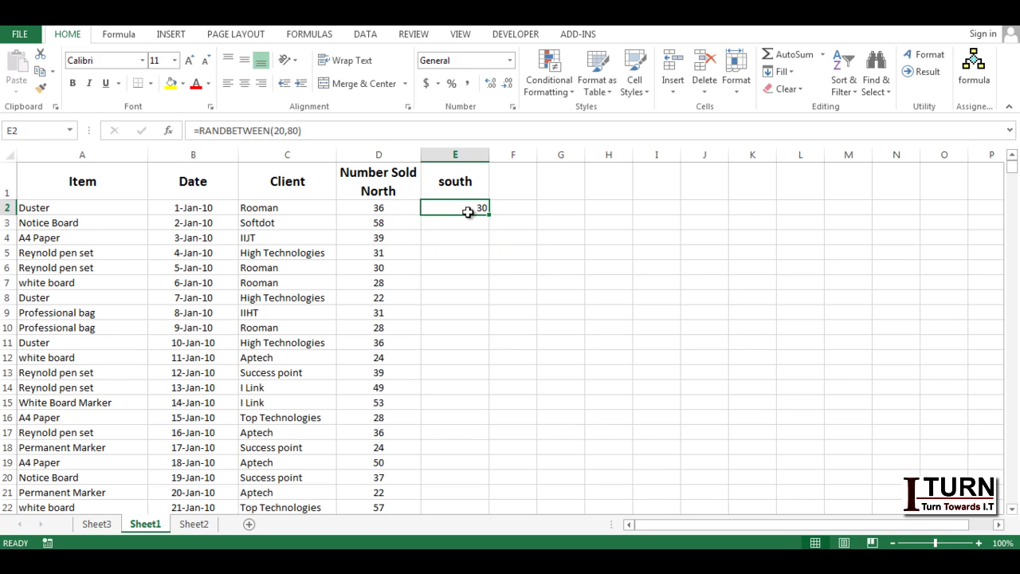
pyautogui.doubleClick(489, 213)
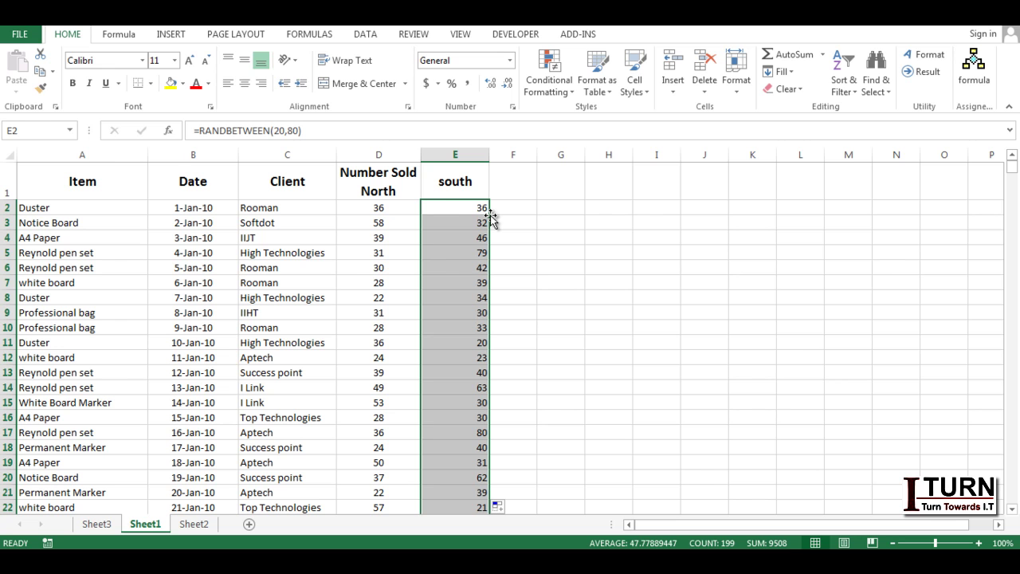
# Replace the random-number formulas in the south column with their values
pyautogui.hotkey('ctrl', 'c')
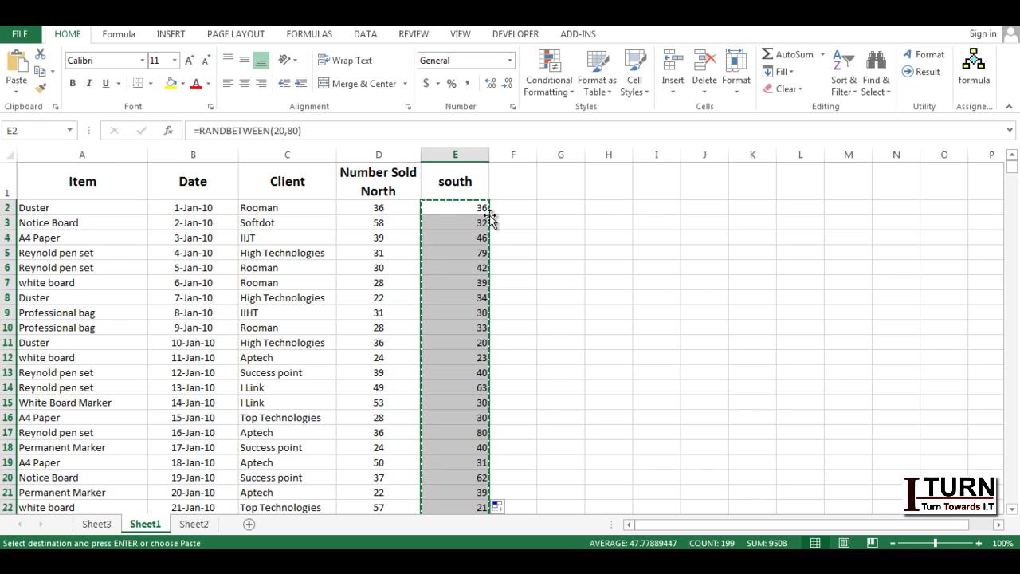
pyautogui.click(459, 208)
pyautogui.rightClick(458, 208)
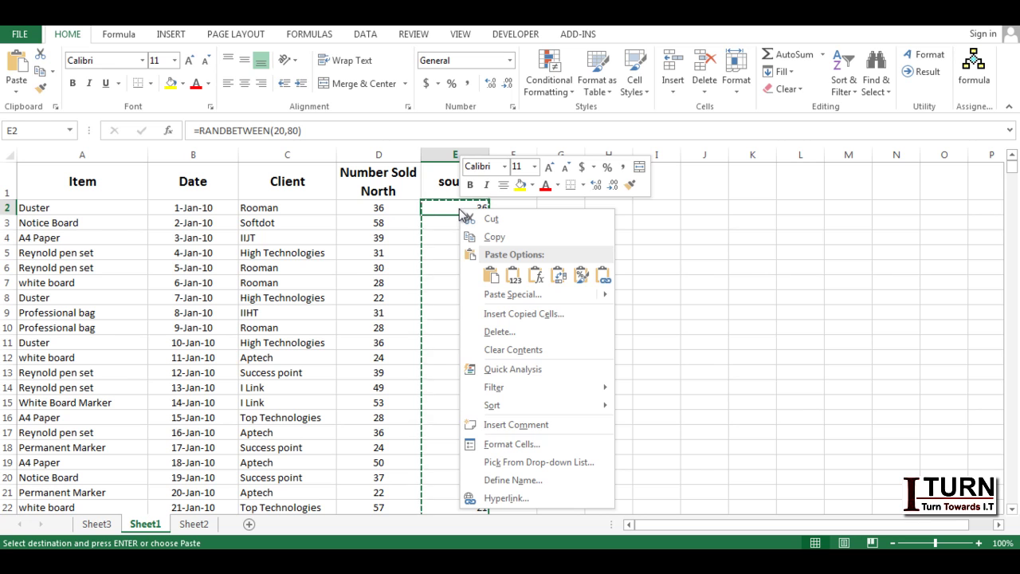
pyautogui.click(514, 274)
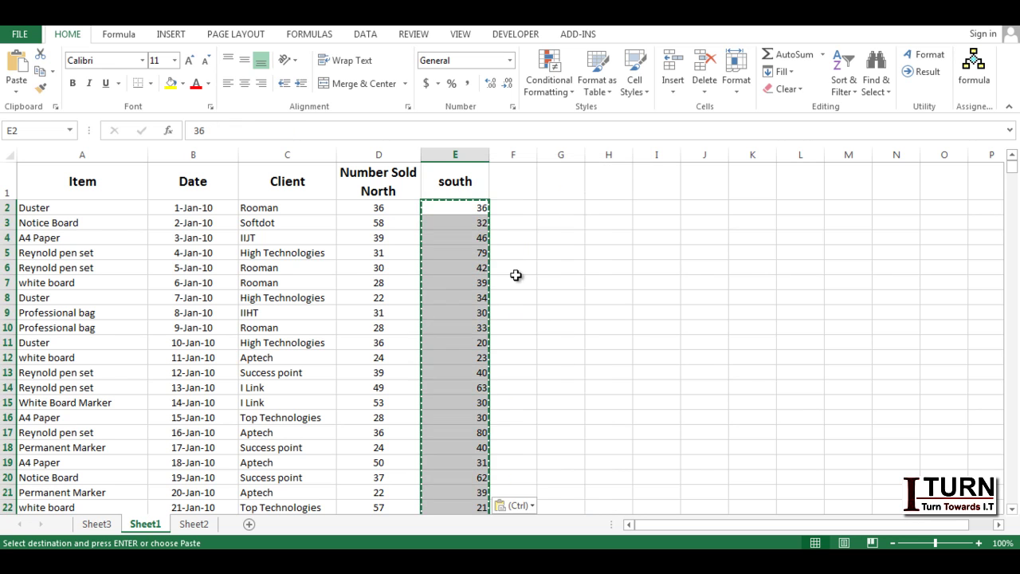
pyautogui.click(381, 264)
pyautogui.hotkey('ctrl', 's')
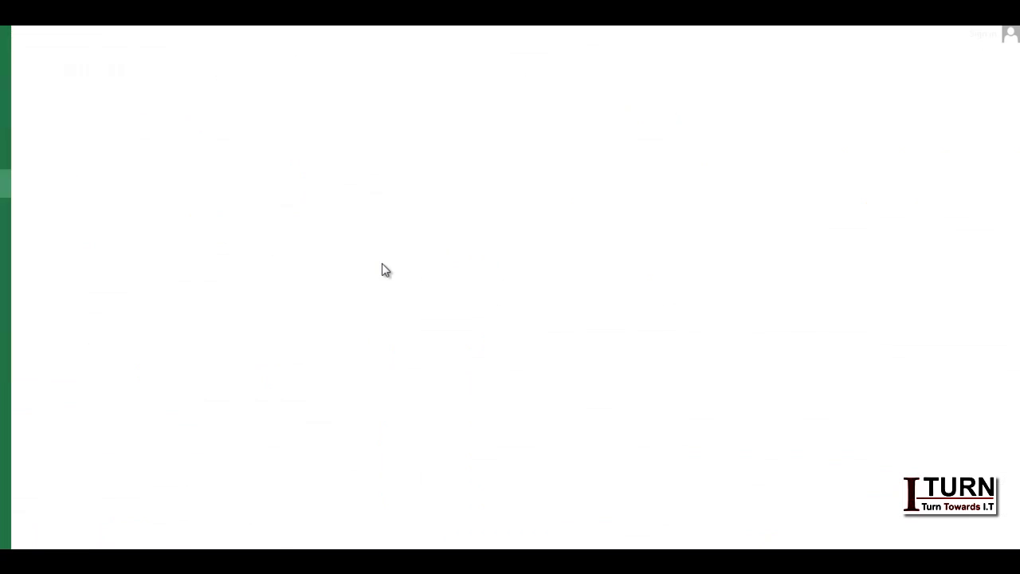
pyautogui.press('Escape')
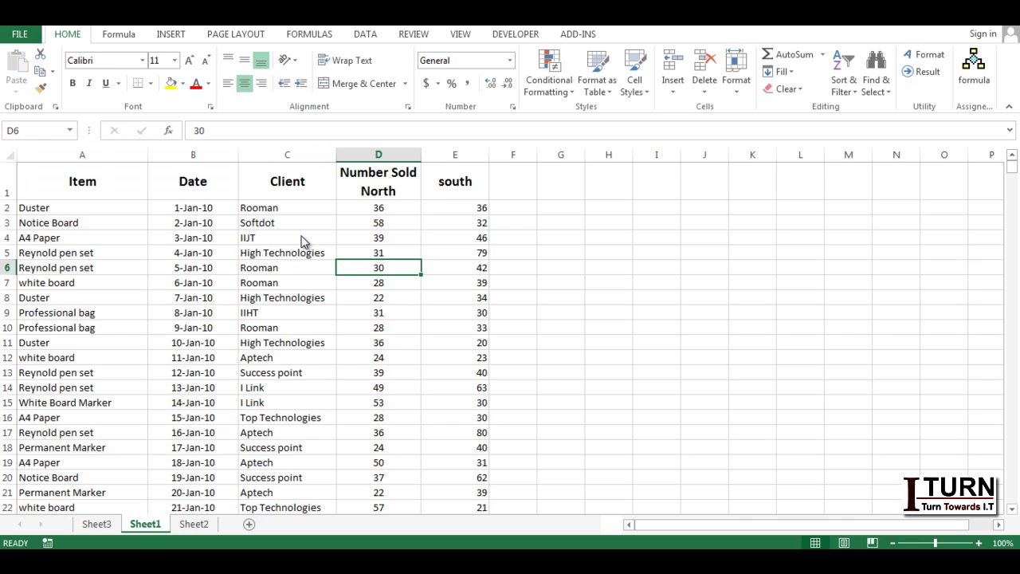
pyautogui.click(409, 235)
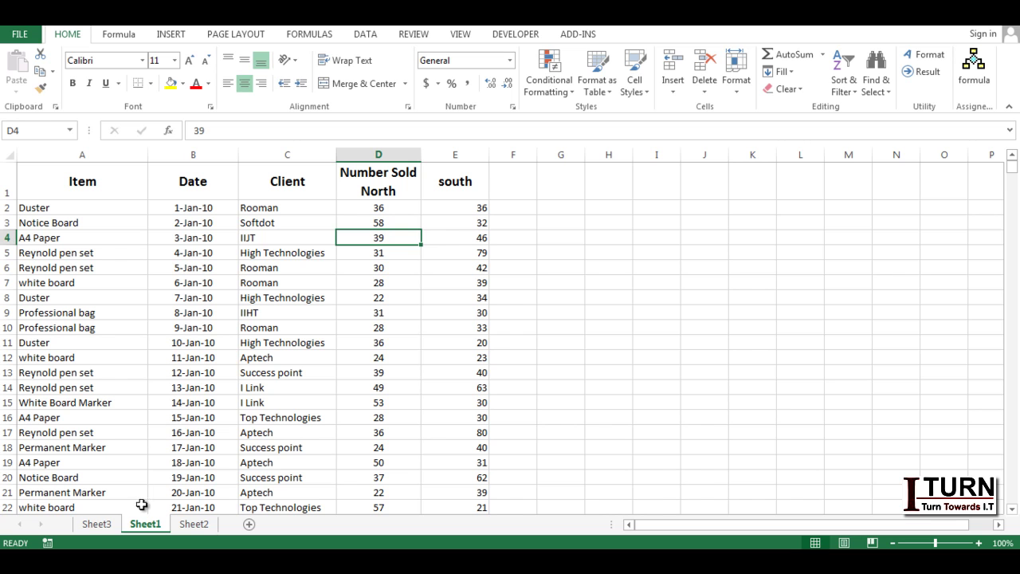
# Refresh the PivotTable on Sheet3 to include the added records and the south column
pyautogui.click(97, 523)
pyautogui.rightClick(174, 246)
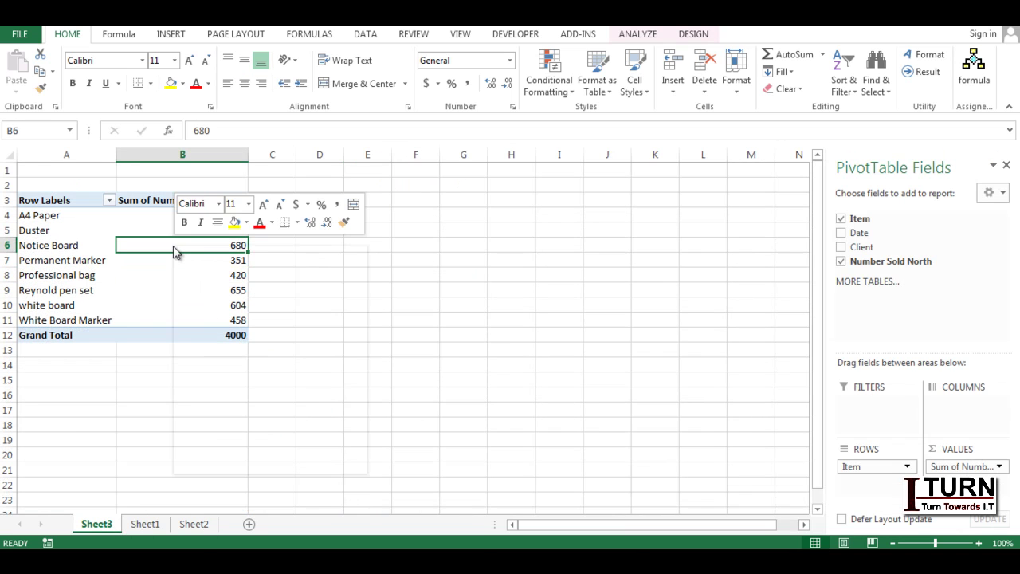
pyautogui.click(137, 271)
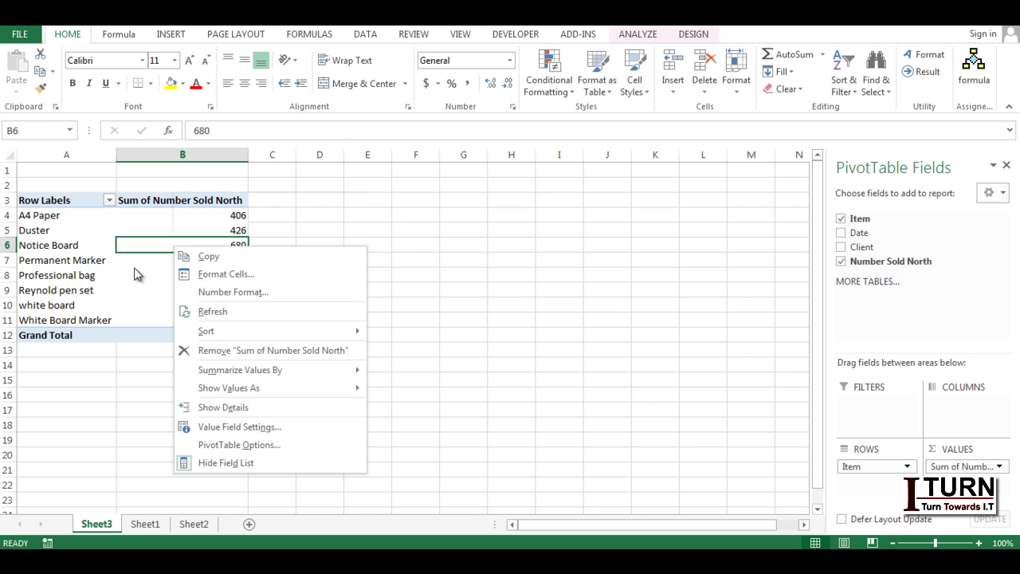
pyautogui.click(624, 38)
pyautogui.click(490, 66)
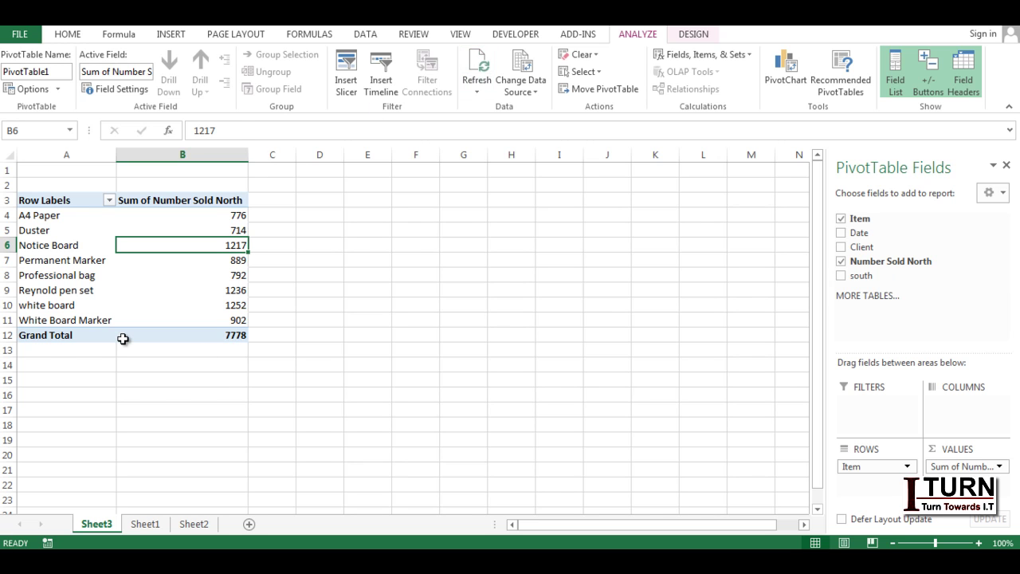
pyautogui.moveTo(123, 338)
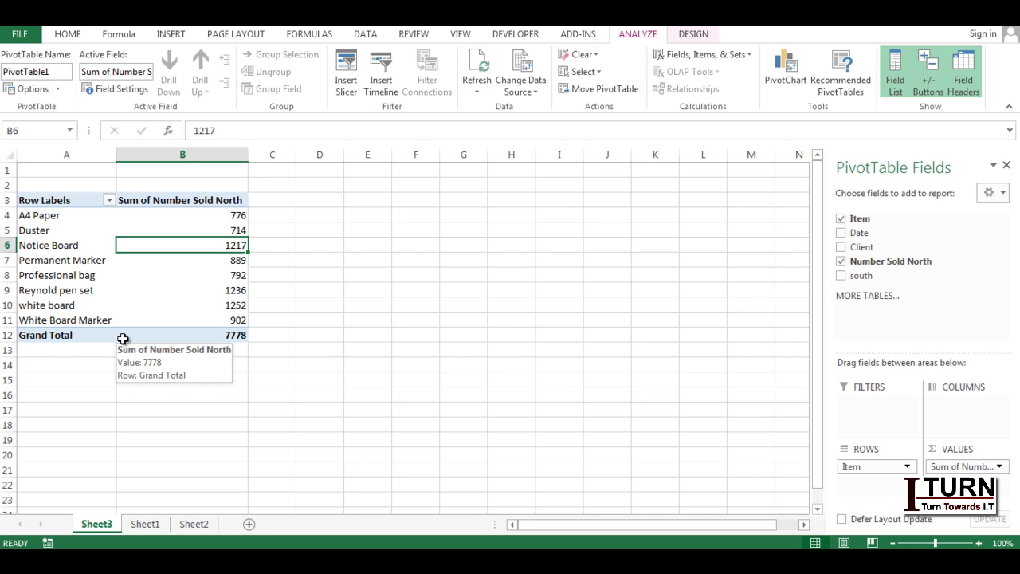